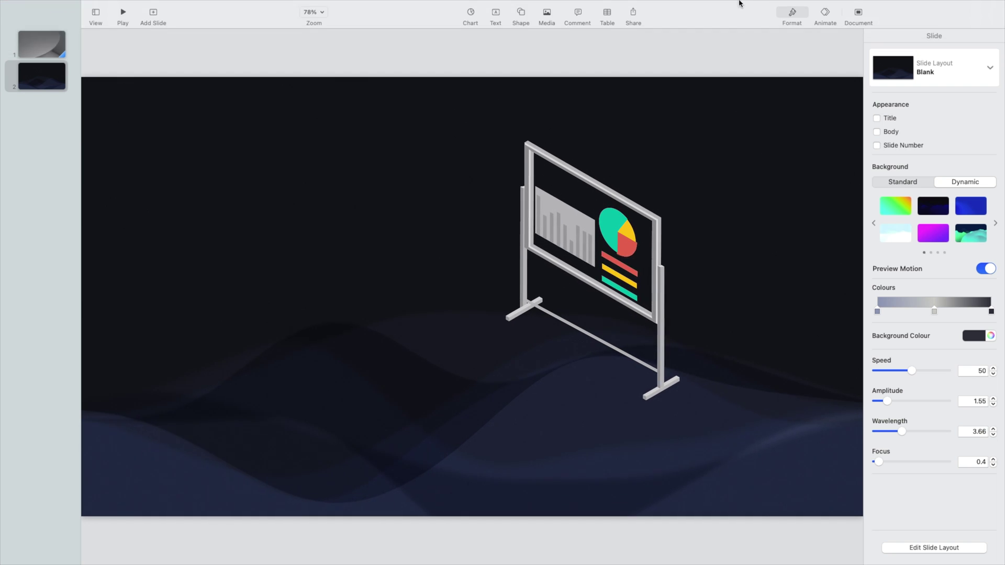
{"action": "mouse_move", "coordinate": [753, 19]}
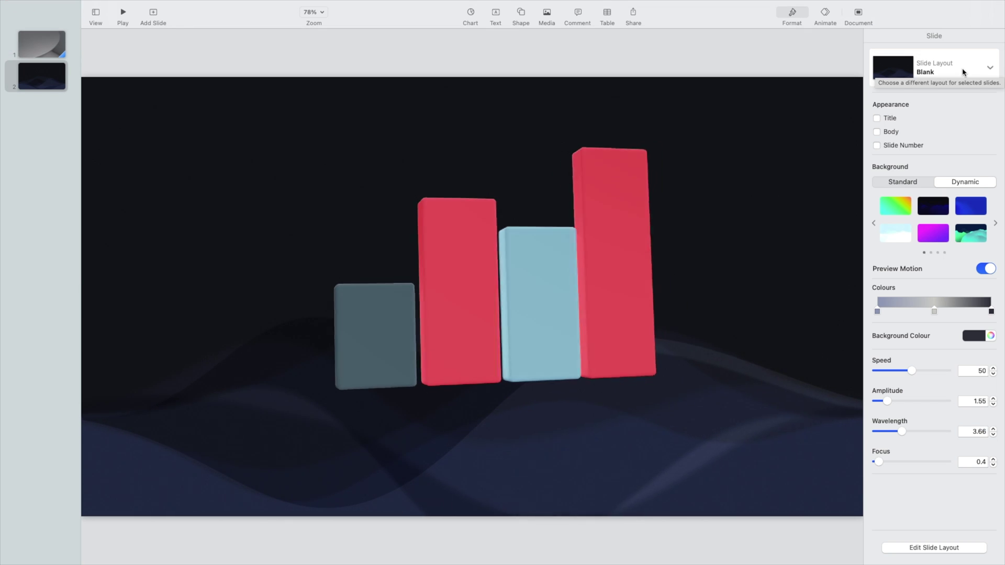
{"action": "mouse_move", "coordinate": [825, 2]}
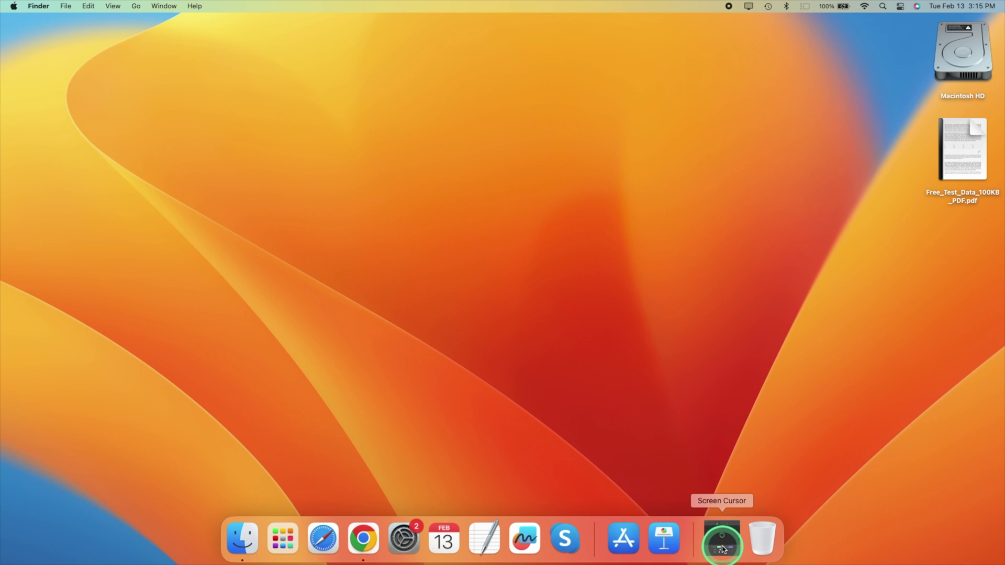
Step: Open Keynote, start a new presentation and browse the themes on offer
{"action": "left_click", "coordinate": [664, 540]}
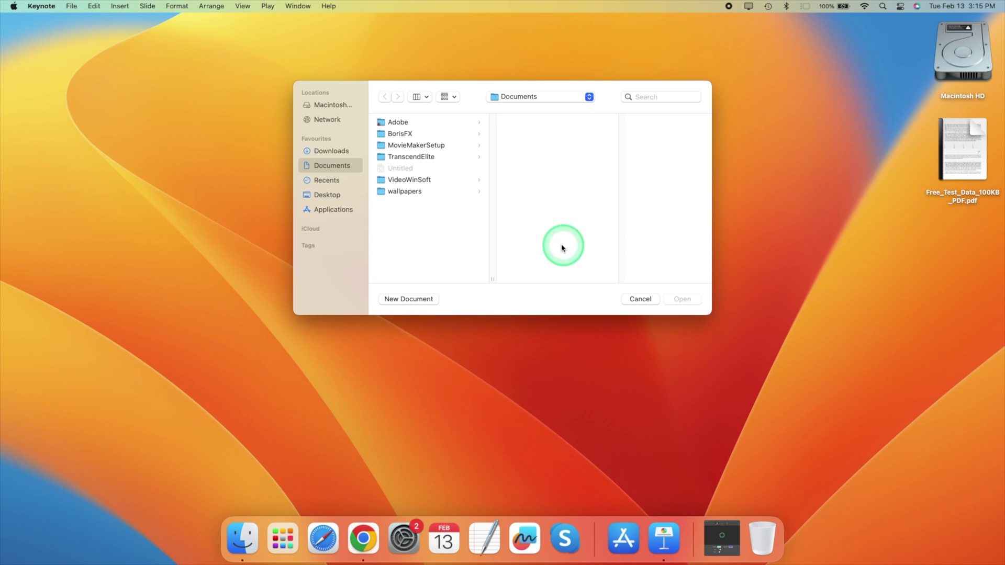
{"action": "left_click", "coordinate": [424, 301]}
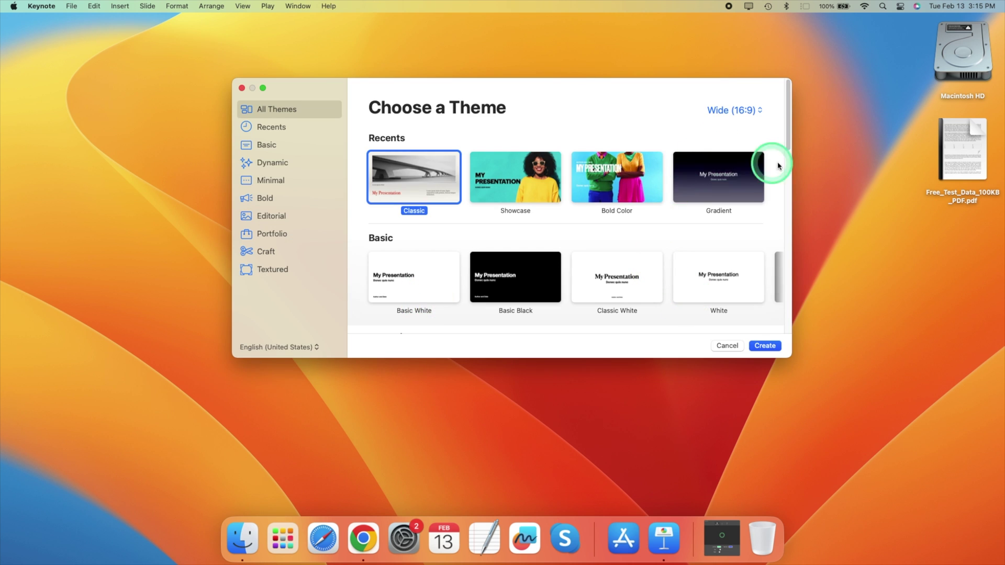
{"action": "left_click", "coordinate": [727, 345]}
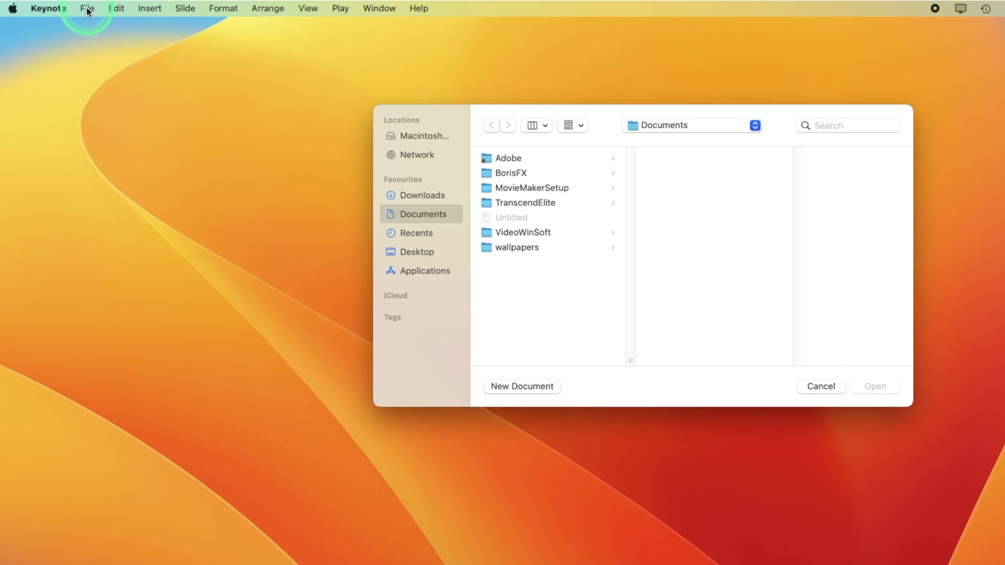
{"action": "left_click", "coordinate": [87, 8]}
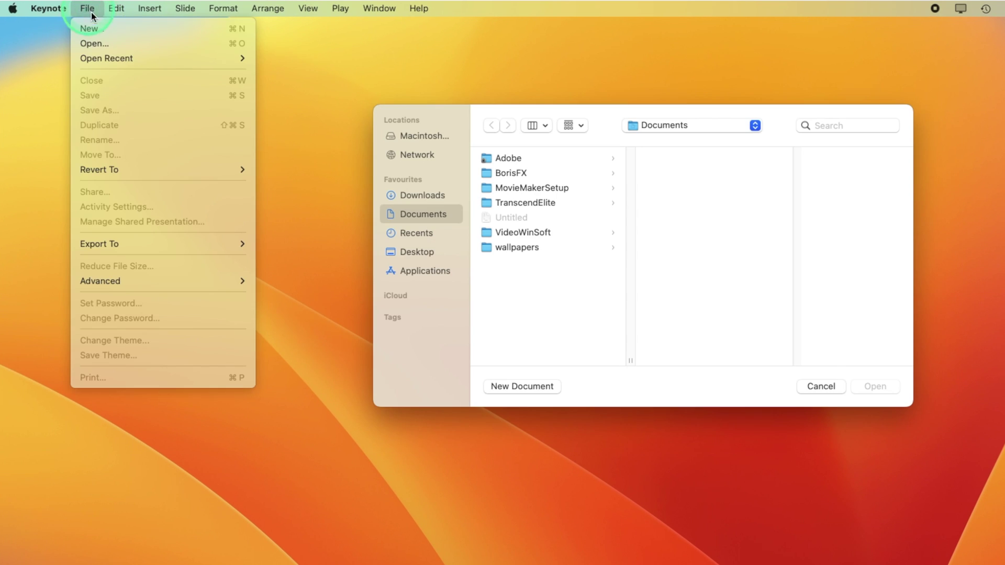
{"action": "left_click", "coordinate": [208, 32]}
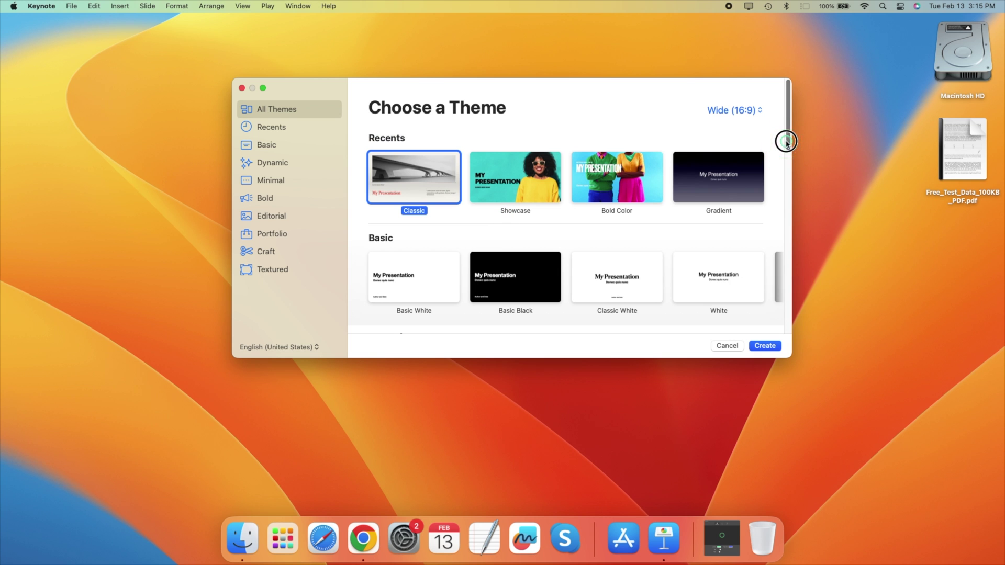
{"action": "left_click_drag", "start_coordinate": [787, 141], "coordinate": [785, 253]}
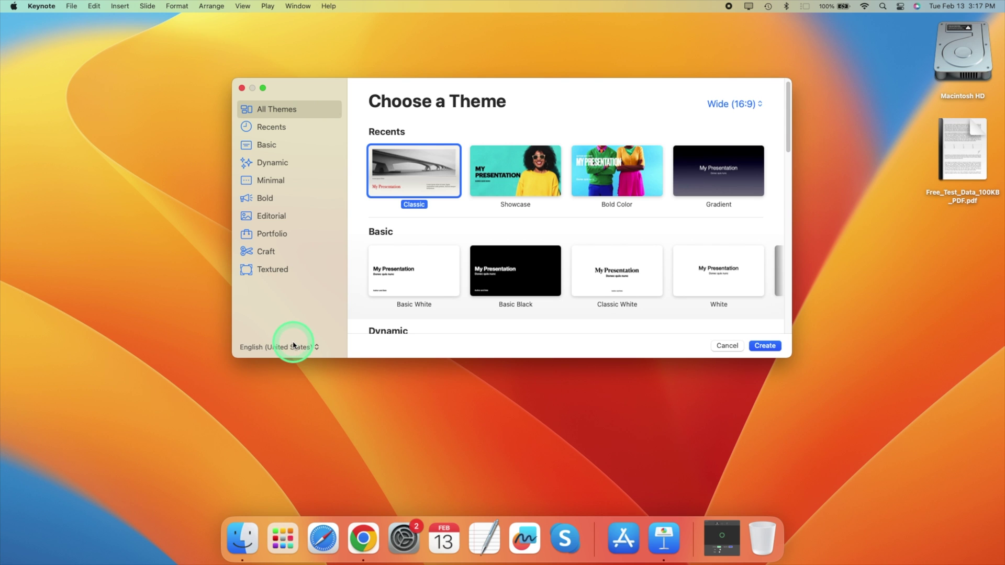
Step: Look through the available presentation languages and choose English (United States)
{"action": "left_click", "coordinate": [293, 346]}
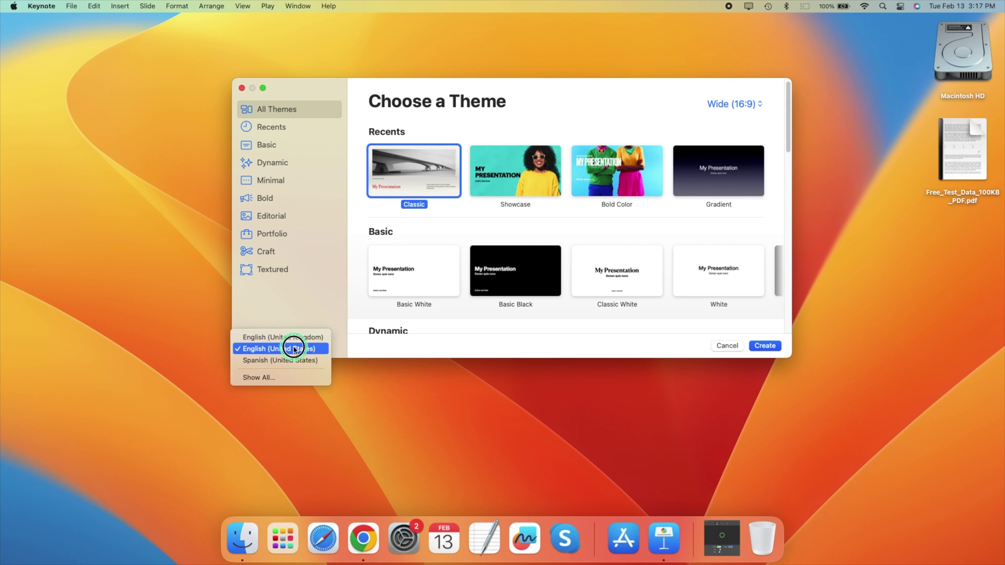
{"action": "left_click", "coordinate": [293, 376]}
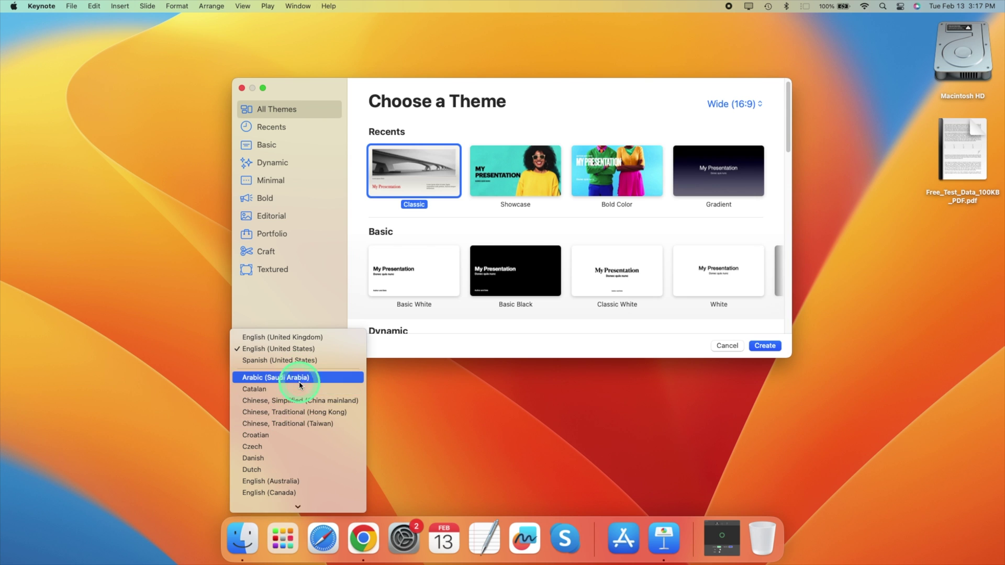
{"action": "scroll", "coordinate": [296, 439], "scroll_direction": "down", "scroll_amount": 3}
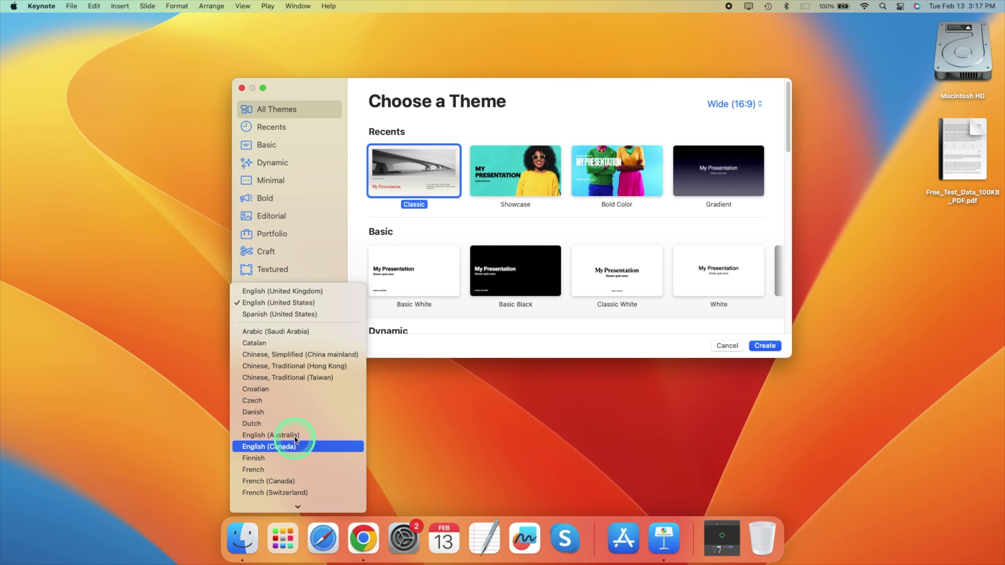
{"action": "scroll", "coordinate": [295, 428], "scroll_direction": "up", "scroll_amount": 3}
{"action": "left_click", "coordinate": [292, 302]}
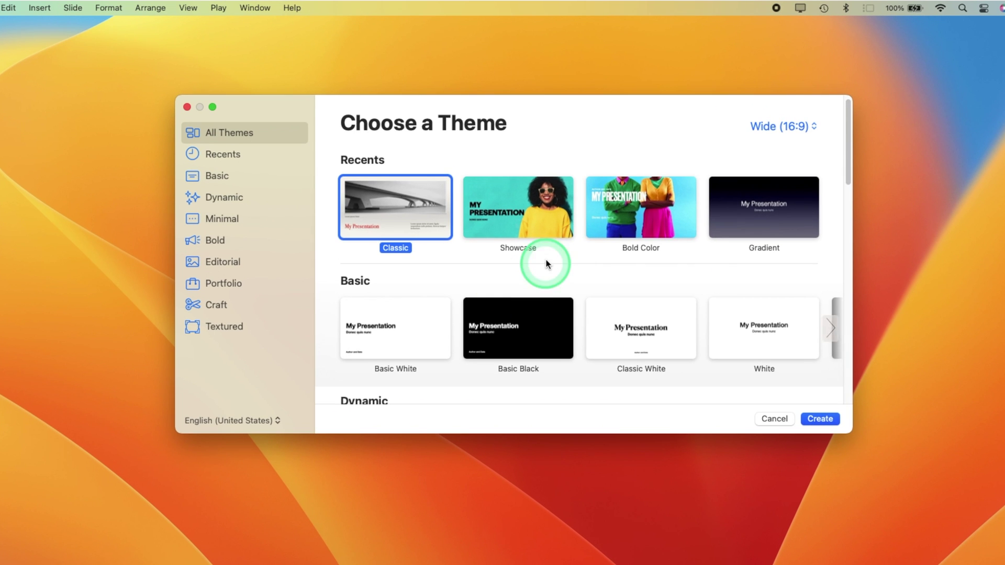
Step: Create the presentation with the Dynamic Waves Dark theme
{"action": "scroll", "coordinate": [547, 262], "scroll_direction": "down", "scroll_amount": 3}
{"action": "left_click", "coordinate": [523, 294]}
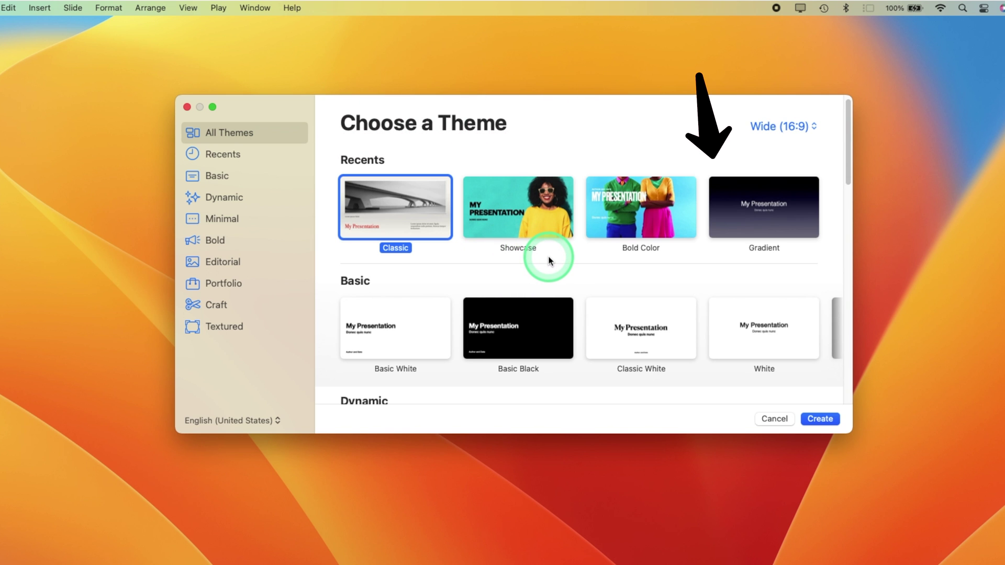
{"action": "left_click", "coordinate": [519, 249]}
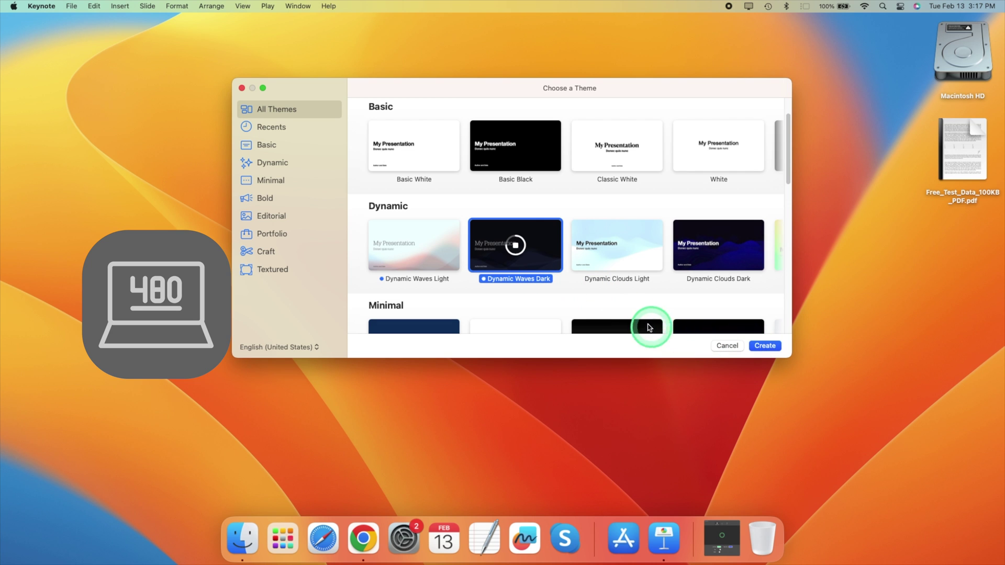
{"action": "double_click", "coordinate": [522, 273]}
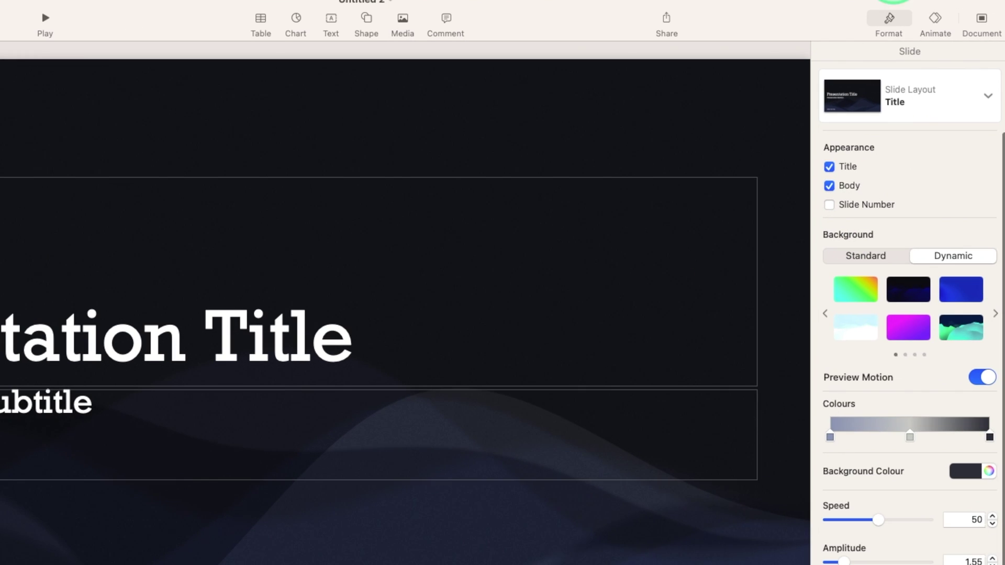
Step: Apply the Title & Photo layout to the first slide and add a second slide with the Blank layout
{"action": "left_click", "coordinate": [975, 99]}
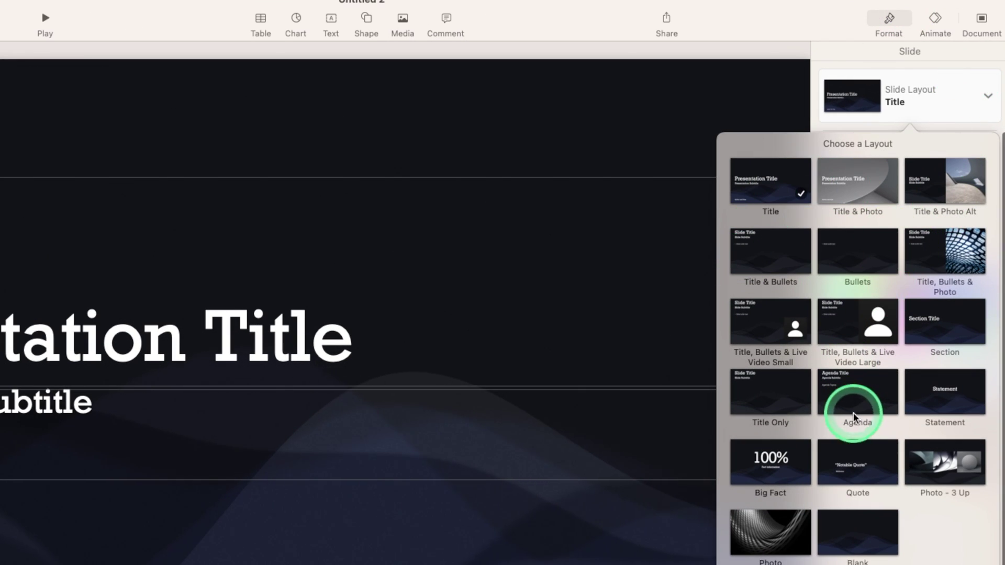
{"action": "left_click", "coordinate": [849, 178]}
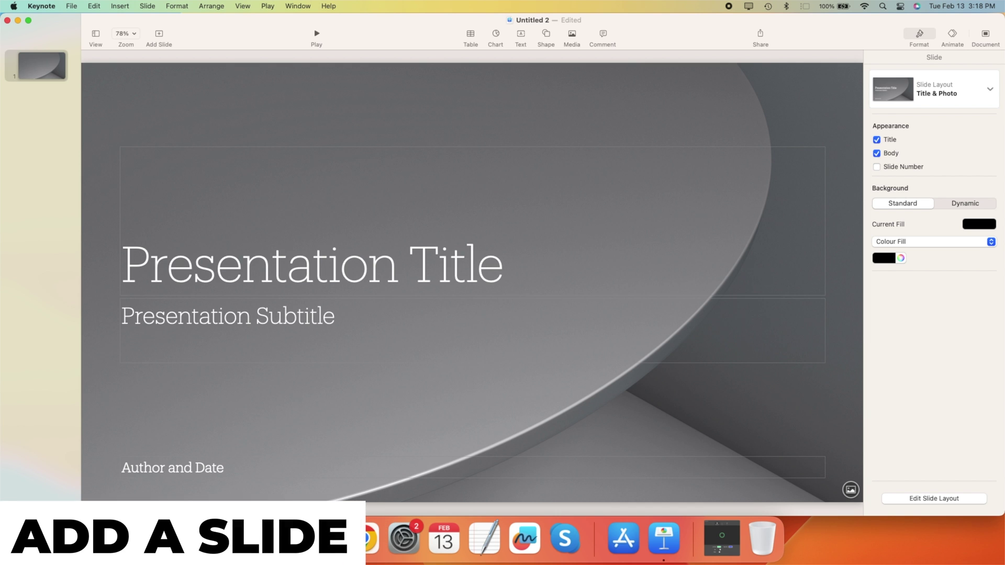
{"action": "left_click", "coordinate": [159, 34]}
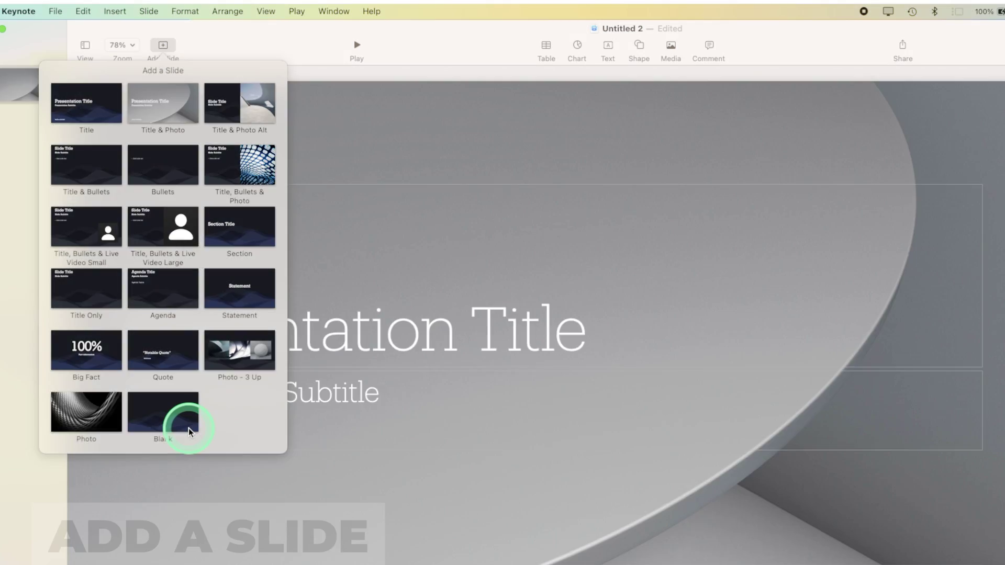
{"action": "left_click", "coordinate": [179, 420]}
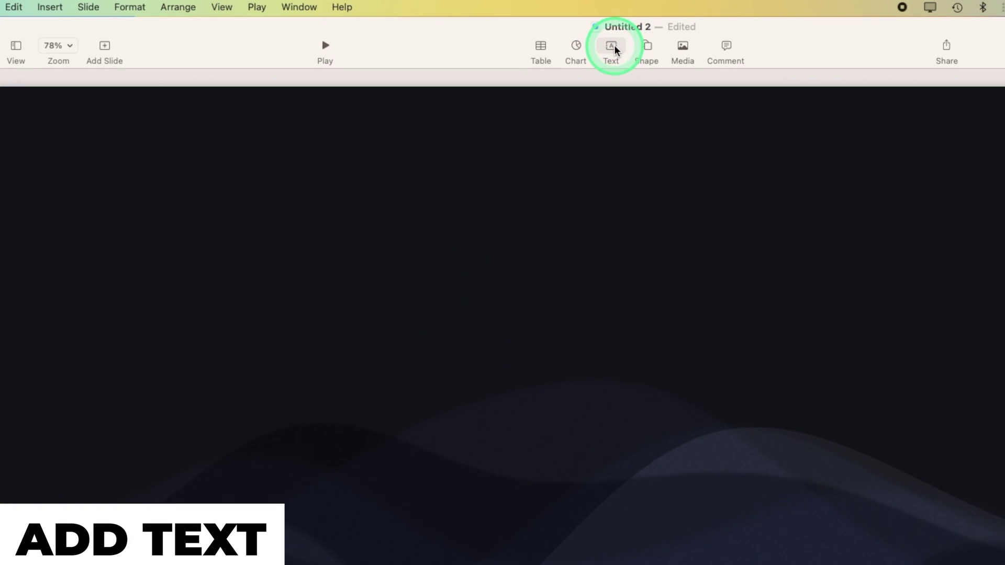
Step: Add a text box reading PRESENTATION to the blank slide and move it a little to the left
{"action": "left_click", "coordinate": [615, 49]}
{"action": "double_click", "coordinate": [547, 398]}
{"action": "type", "text": "PRESENTATION"}
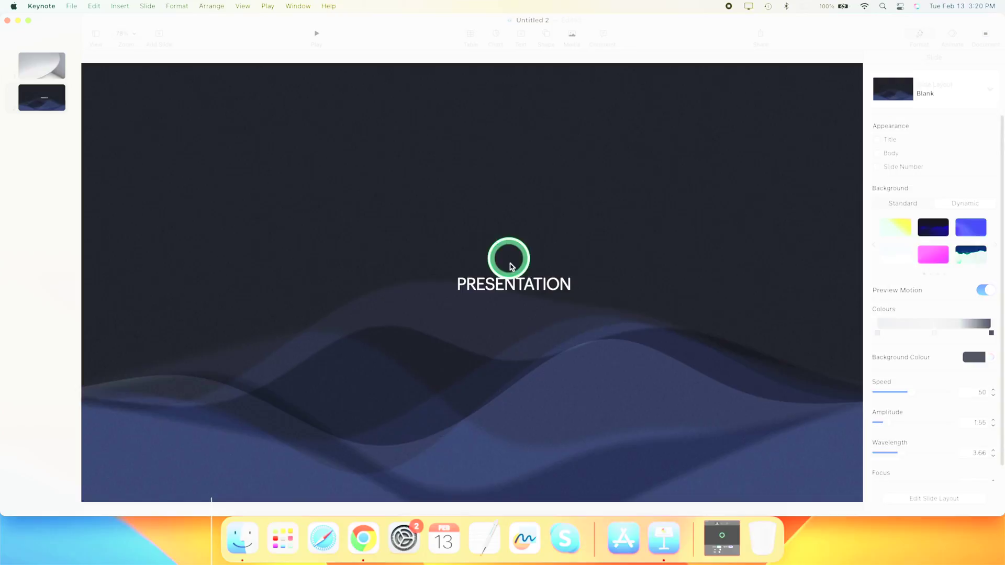
{"action": "left_click_drag", "start_coordinate": [518, 292], "coordinate": [456, 293]}
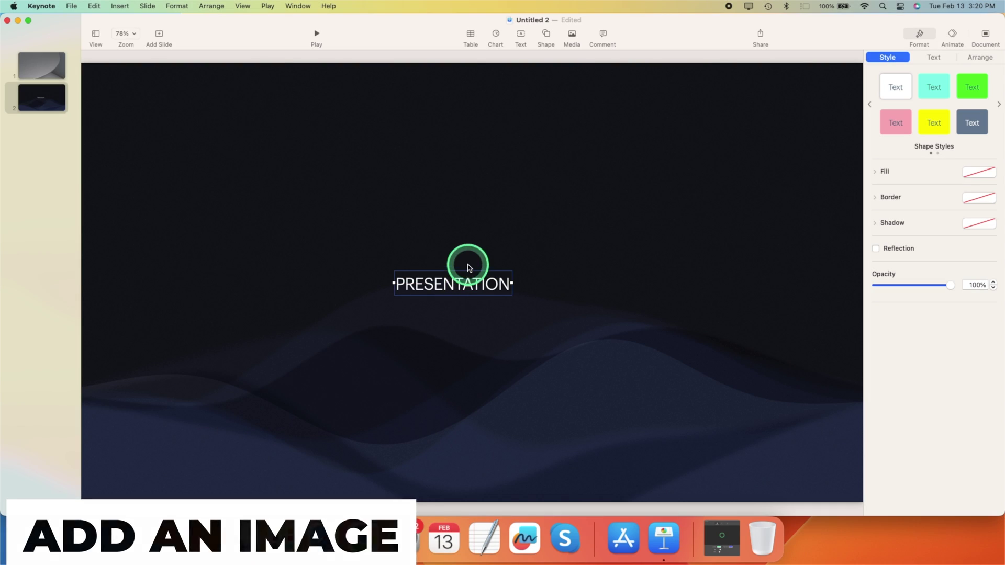
Step: Place the red-light mock-up JPG from the Downloads folder in Finder onto the blank slide
{"action": "left_click", "coordinate": [243, 540]}
{"action": "left_click", "coordinate": [188, 221]}
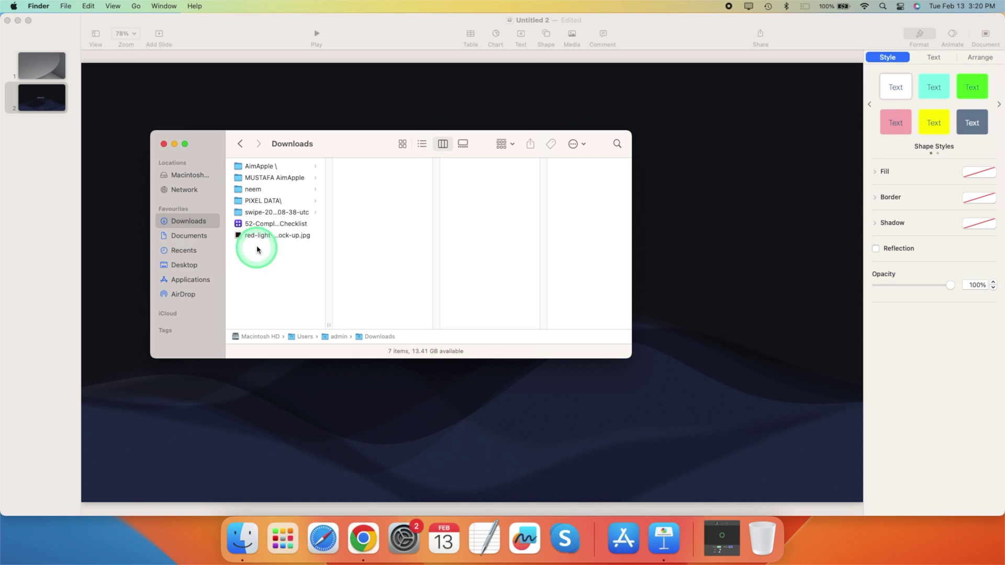
{"action": "left_click", "coordinate": [263, 236]}
{"action": "left_click_drag", "start_coordinate": [262, 236], "coordinate": [332, 393]}
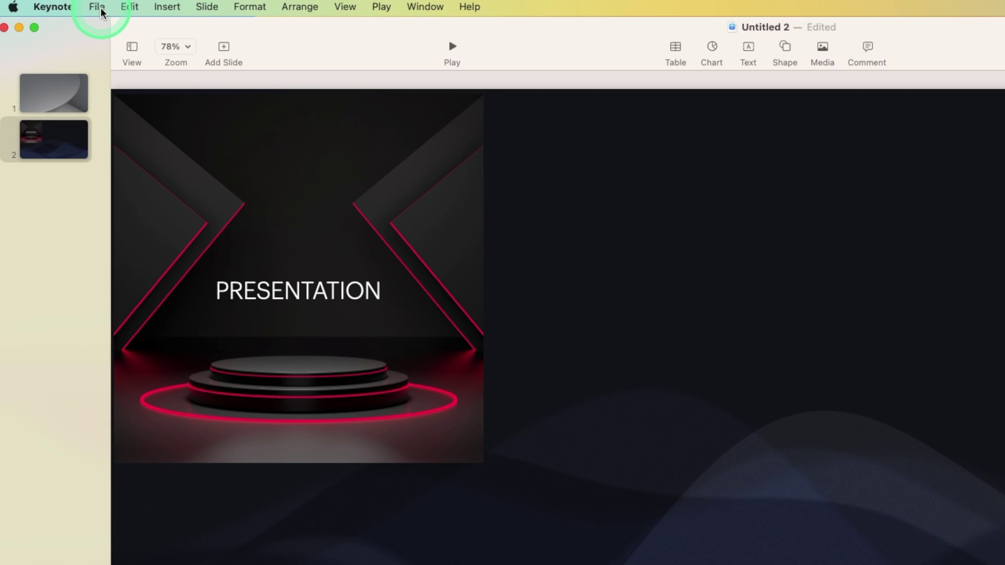
Step: Save the presentation as GUIDE in the Documents folder and select the saved file in the file browser
{"action": "left_click", "coordinate": [96, 7]}
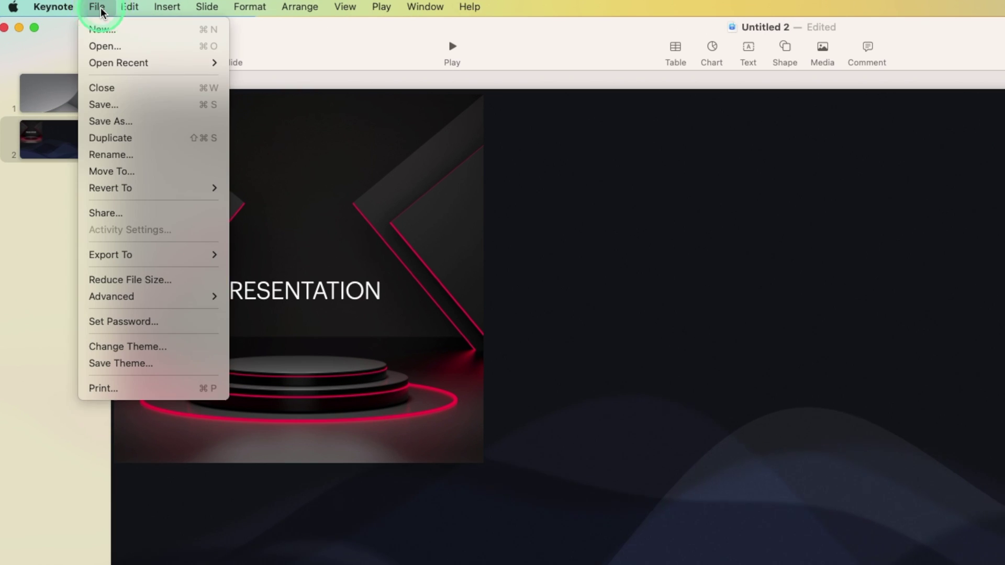
{"action": "left_click", "coordinate": [129, 103]}
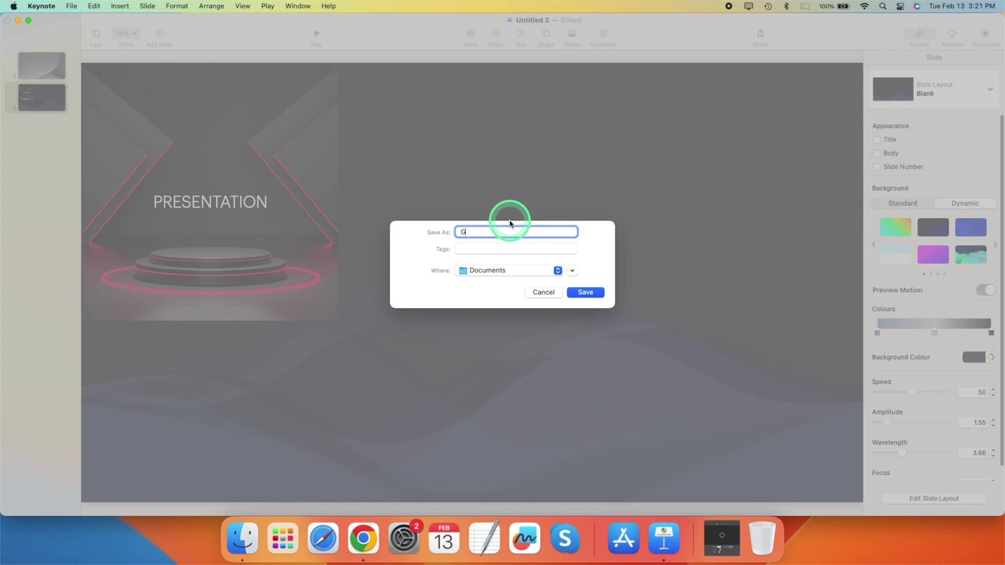
{"action": "left_click", "coordinate": [583, 292]}
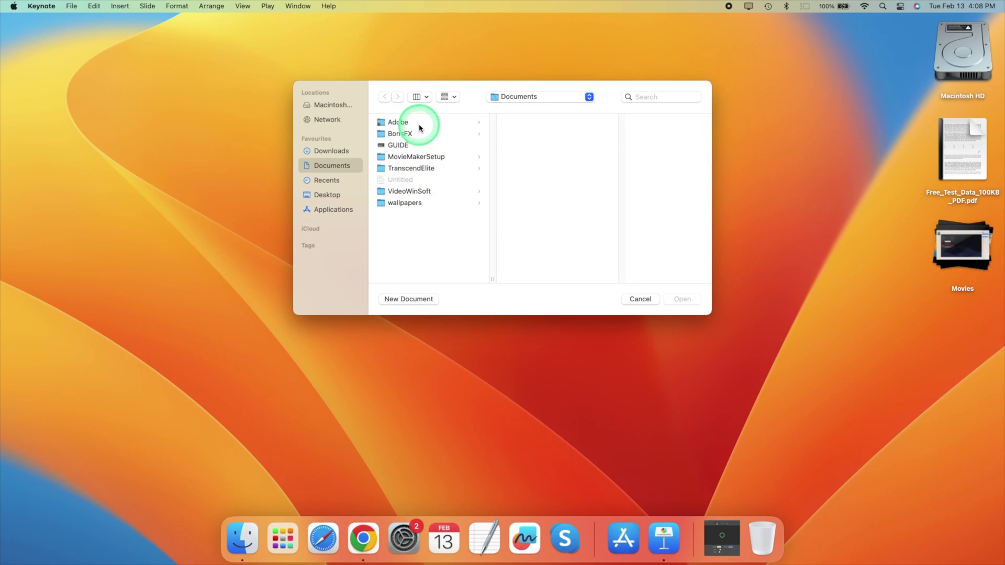
{"action": "left_click", "coordinate": [409, 149]}
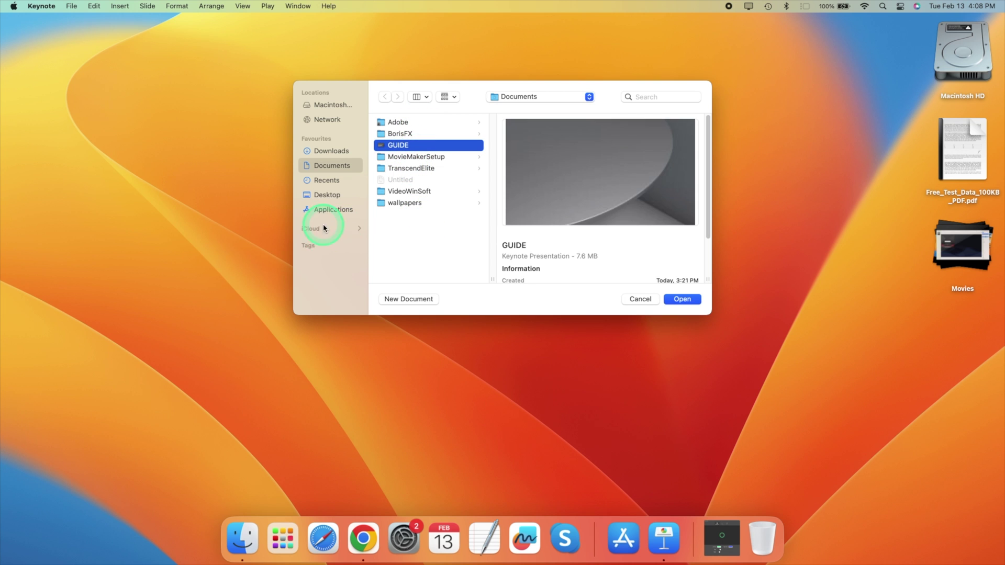
Step: Switch to System Settings, search for iCloud and open the iCloud options
{"action": "left_click", "coordinate": [403, 538]}
{"action": "left_click", "coordinate": [362, 104]}
{"action": "type", "text": "iCL"}
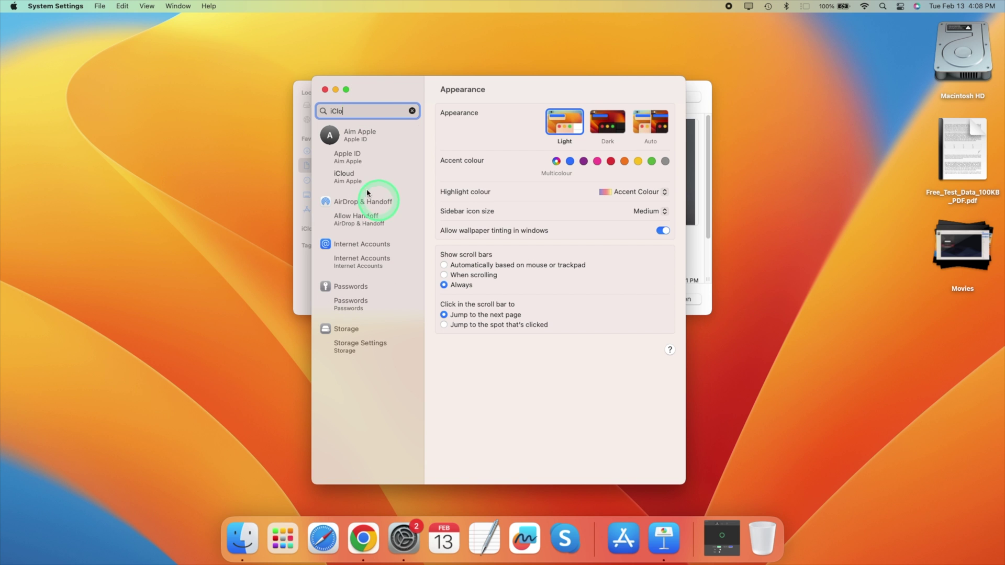
{"action": "key", "text": "Down"}
{"action": "key", "text": "Down"}
{"action": "left_click", "coordinate": [639, 281]}
{"action": "left_click", "coordinate": [598, 261]}
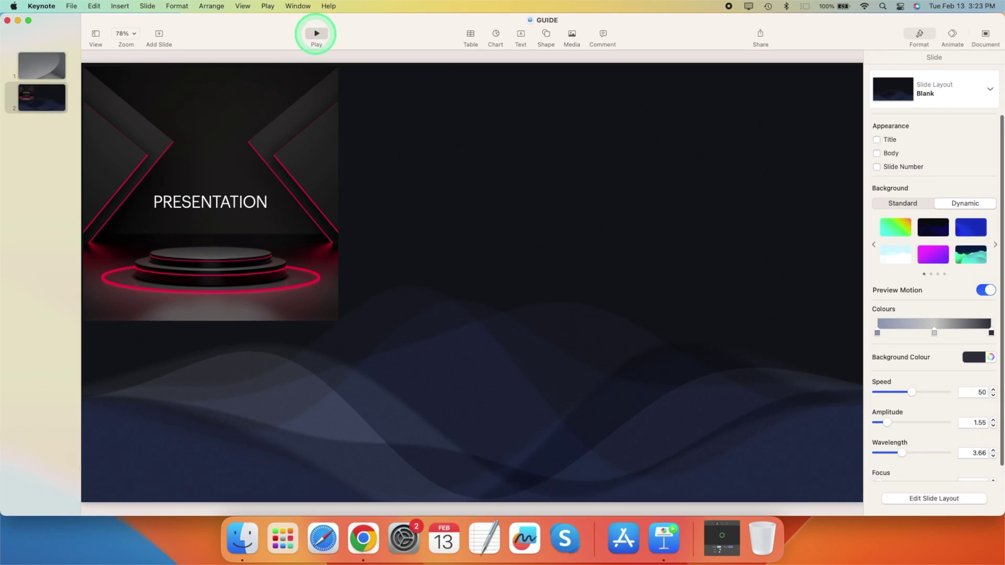
Step: Preview the second slide as a slideshow and close the GUIDE presentation window
{"action": "left_click", "coordinate": [264, 46]}
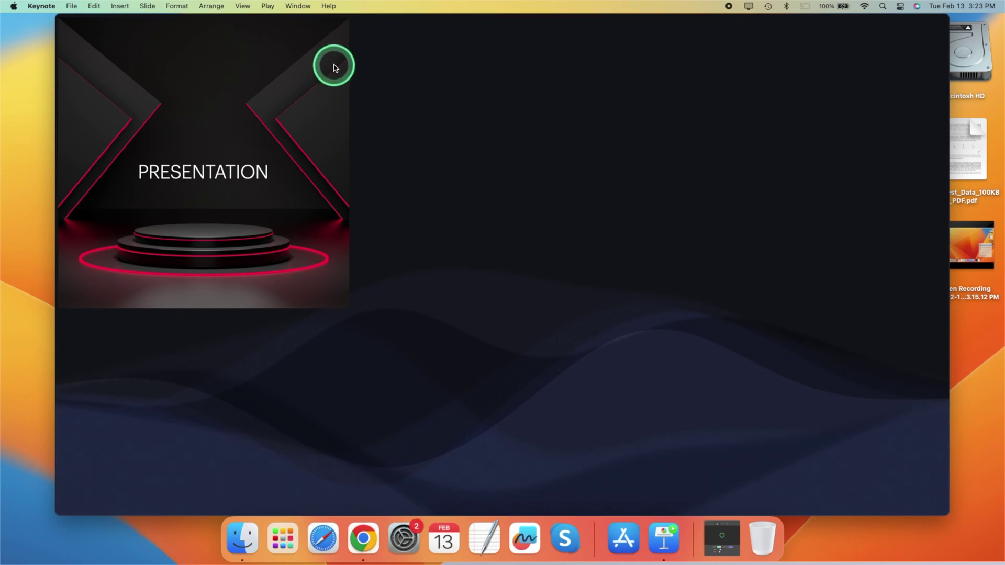
{"action": "key", "text": "Escape"}
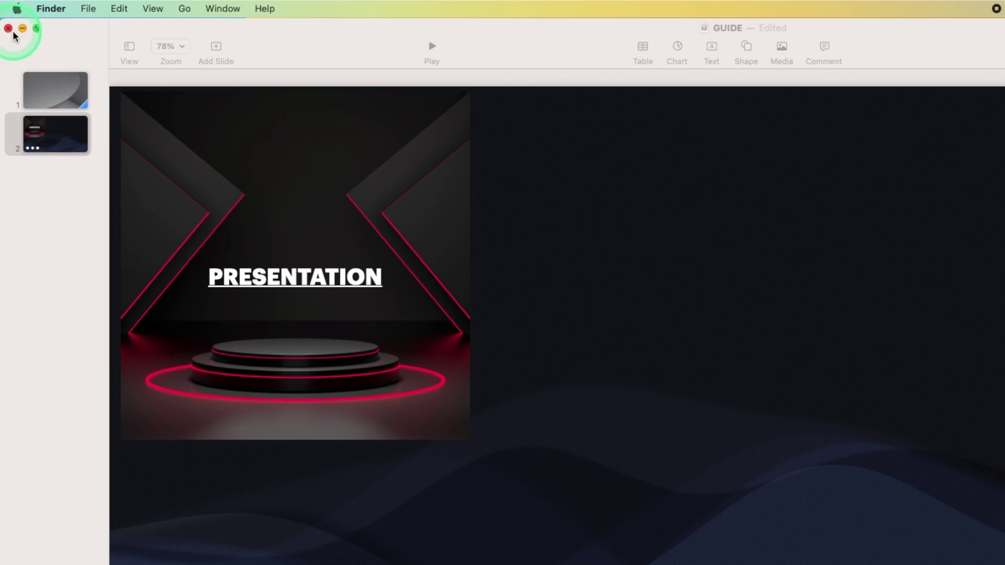
{"action": "left_click", "coordinate": [9, 28]}
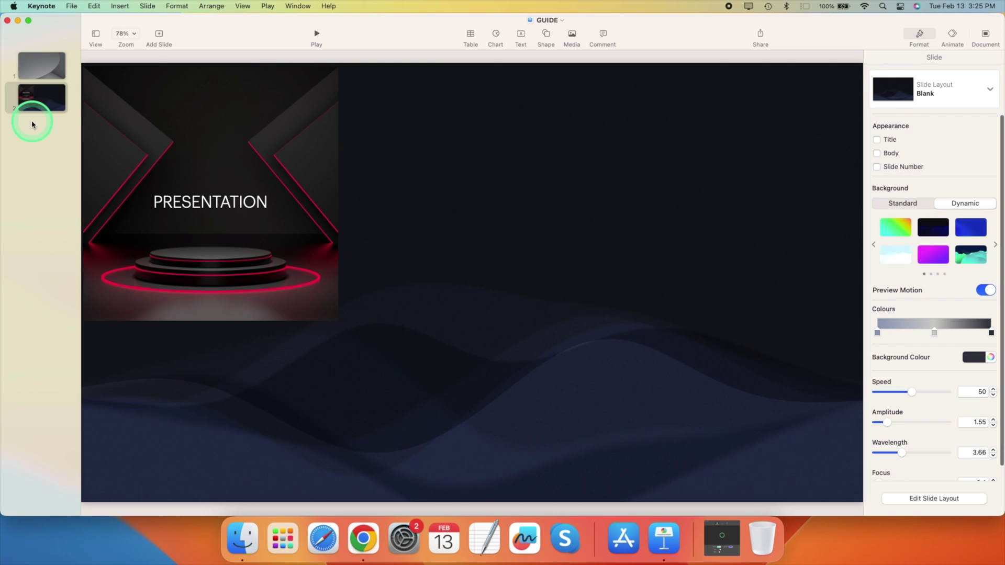
Step: Show the presentation full screen and set its presentation type to Normal in the document settings
{"action": "left_click", "coordinate": [28, 24]}
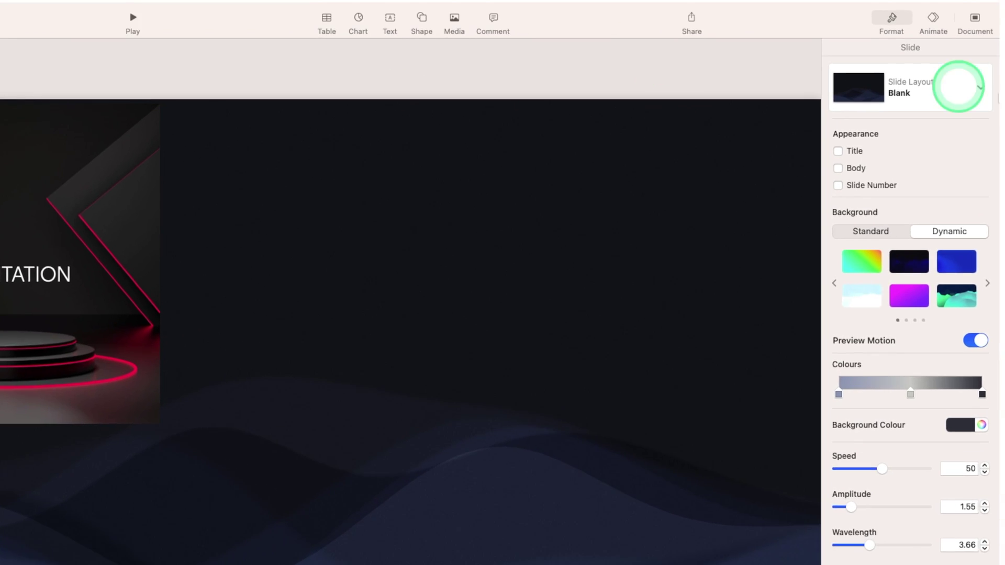
{"action": "left_click", "coordinate": [982, 18]}
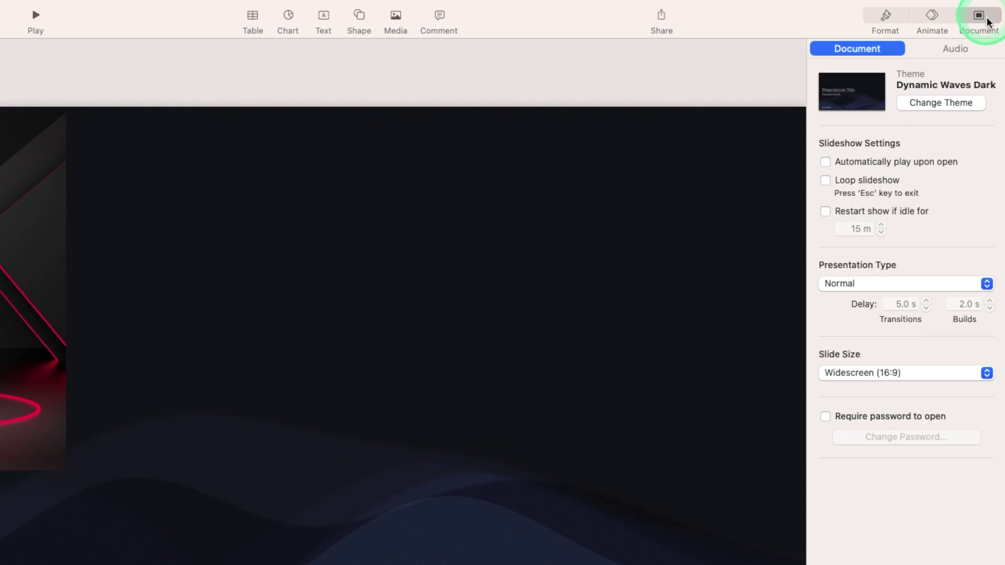
{"action": "left_click", "coordinate": [890, 272]}
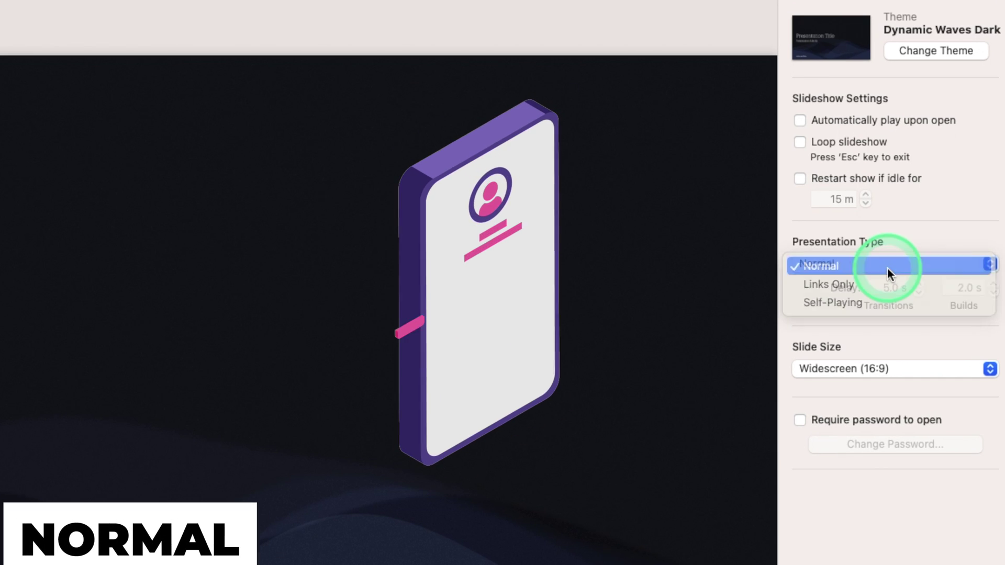
{"action": "left_click", "coordinate": [888, 267]}
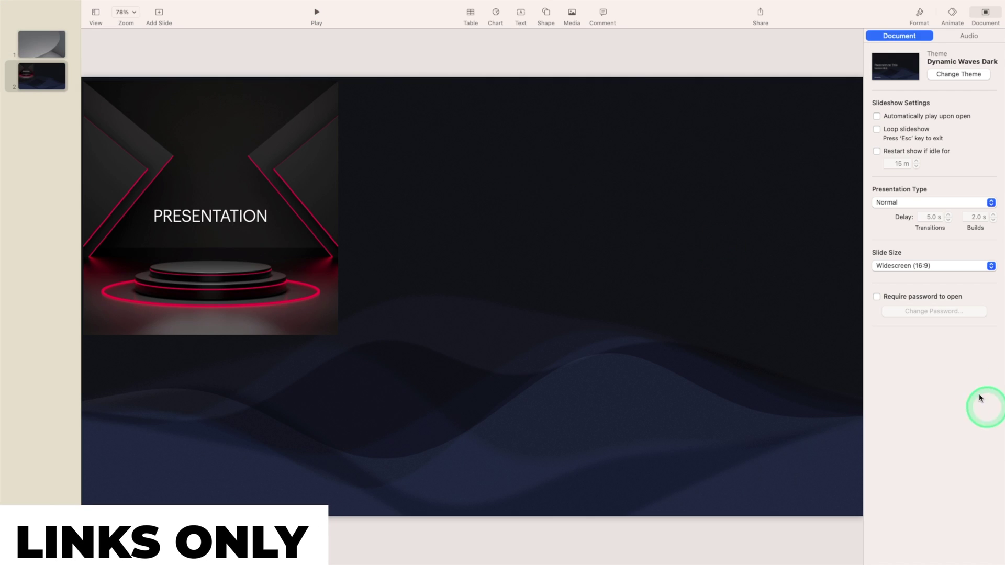
Step: Set the presentation type to Links Only and link the PRESENTATION text to the next slide
{"action": "left_click", "coordinate": [913, 203]}
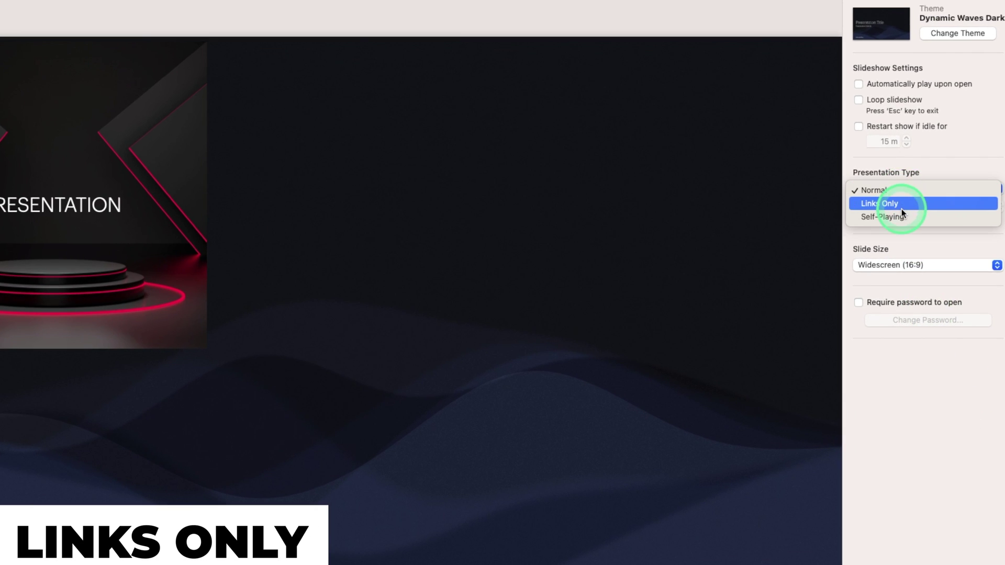
{"action": "left_click", "coordinate": [902, 209]}
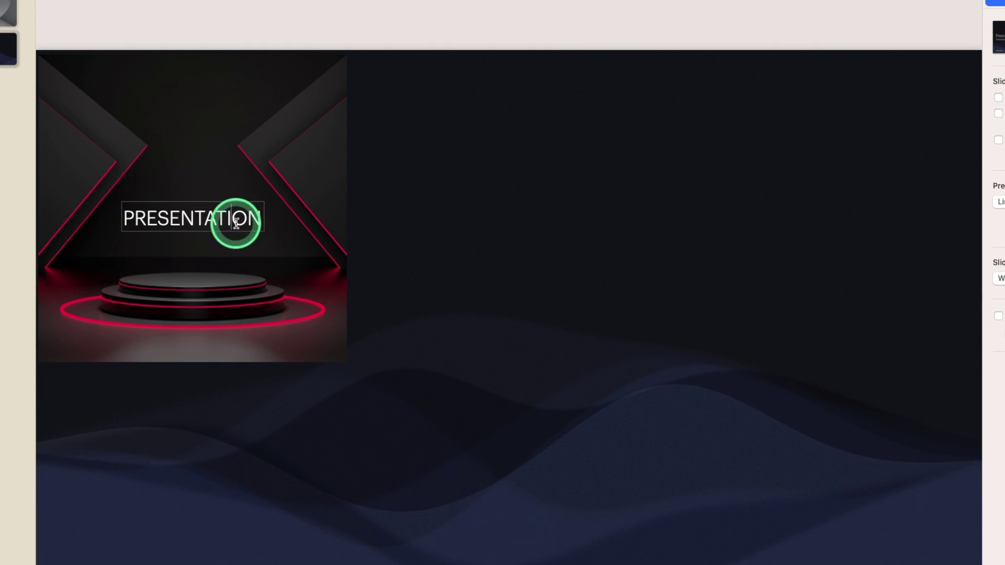
{"action": "right_click", "coordinate": [210, 216]}
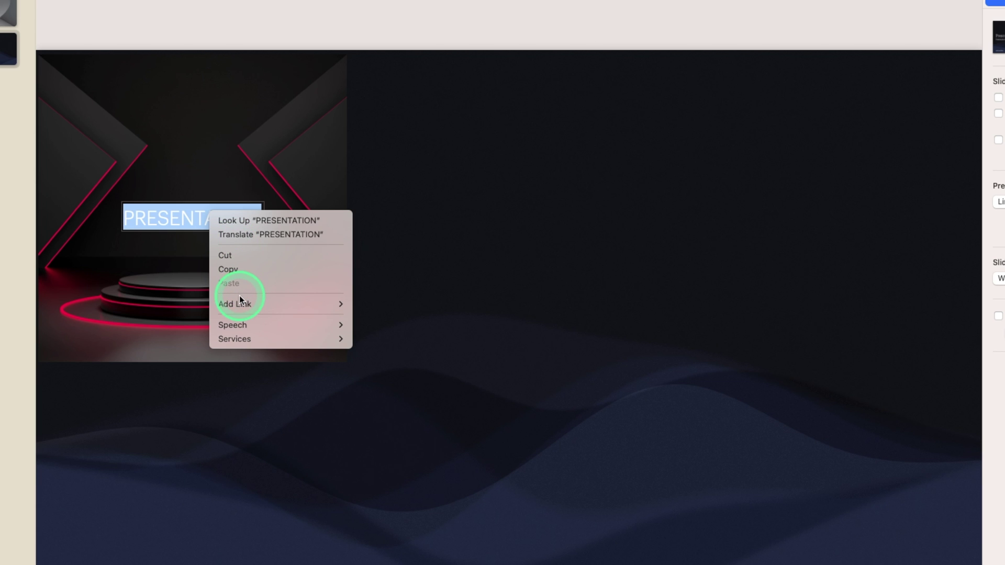
{"action": "mouse_move", "coordinate": [351, 333]}
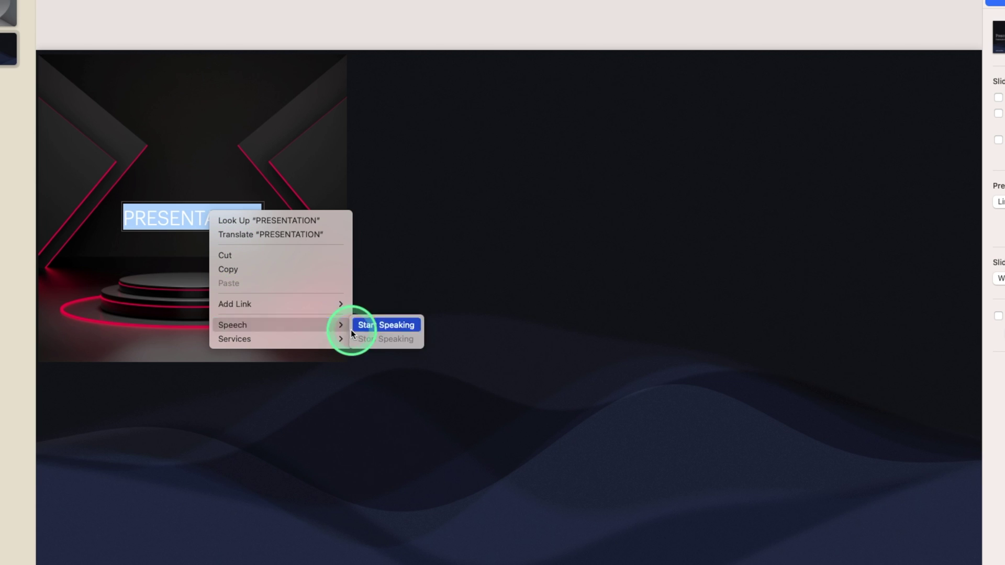
{"action": "mouse_move", "coordinate": [341, 304]}
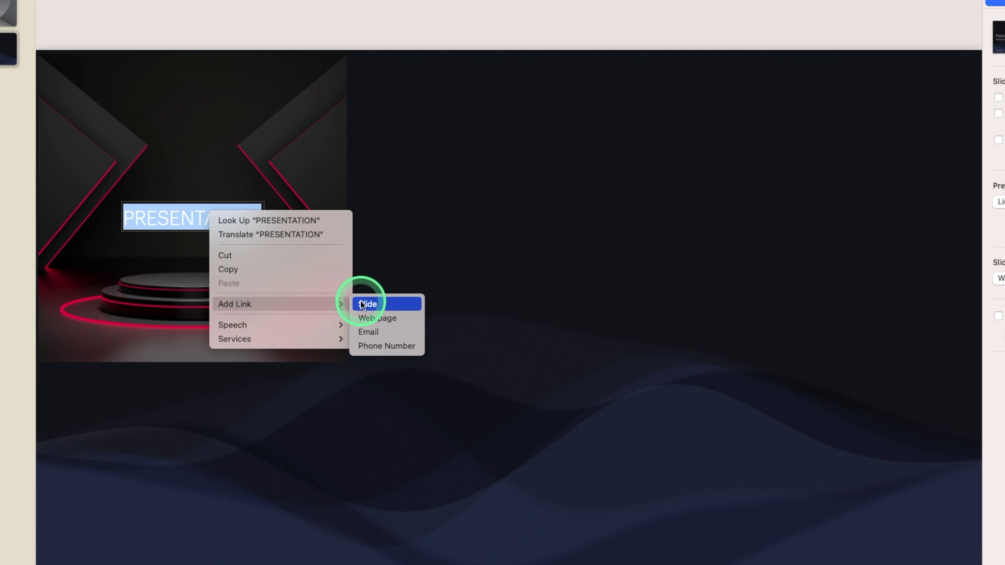
{"action": "left_click", "coordinate": [362, 305]}
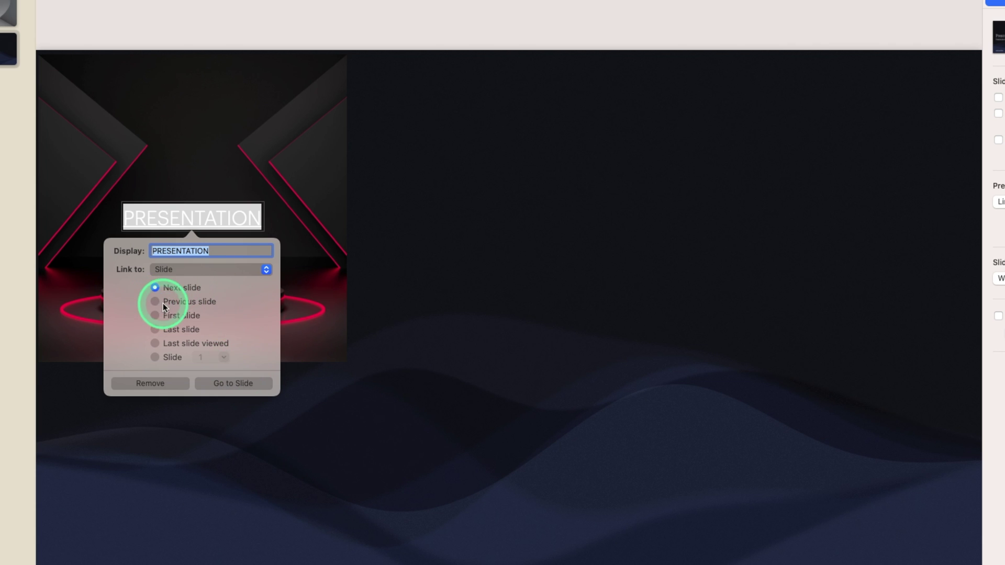
{"action": "key", "text": "Escape"}
Step: Set the presentation type to Self-Playing and add a Wipe build-in effect to the PRESENTATION text
{"action": "left_click", "coordinate": [999, 202]}
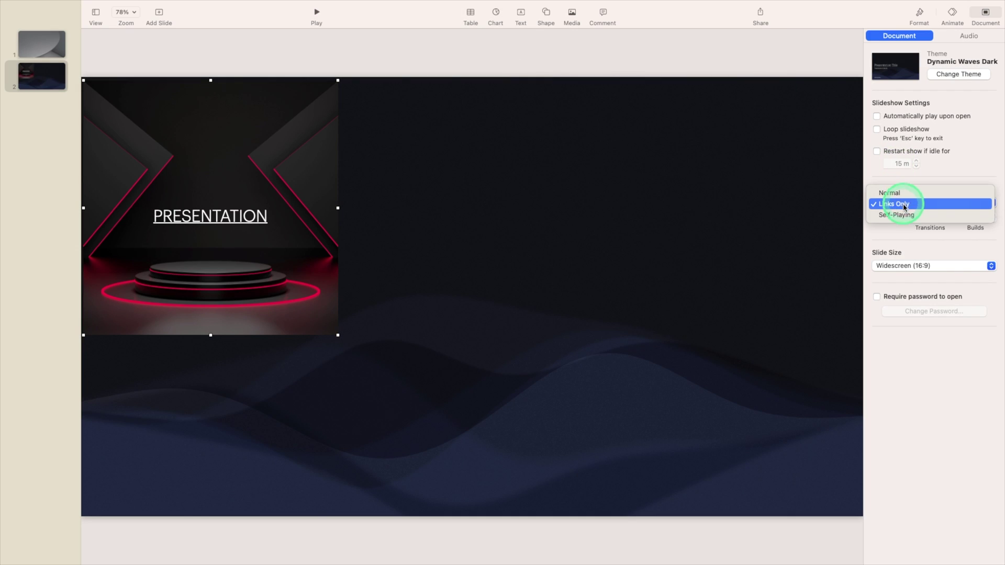
{"action": "left_click", "coordinate": [906, 215]}
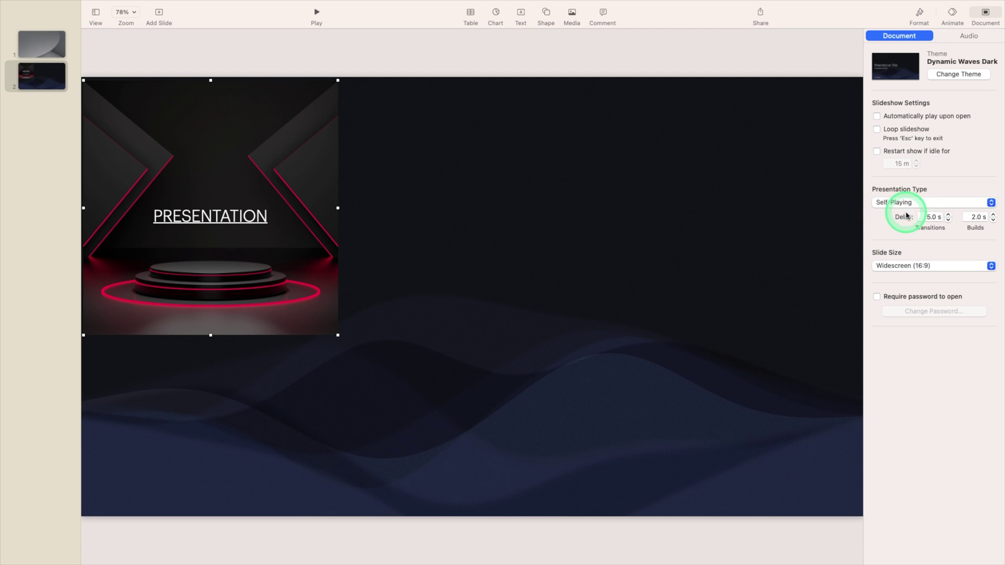
{"action": "left_click", "coordinate": [244, 217]}
{"action": "left_click", "coordinate": [805, 70]}
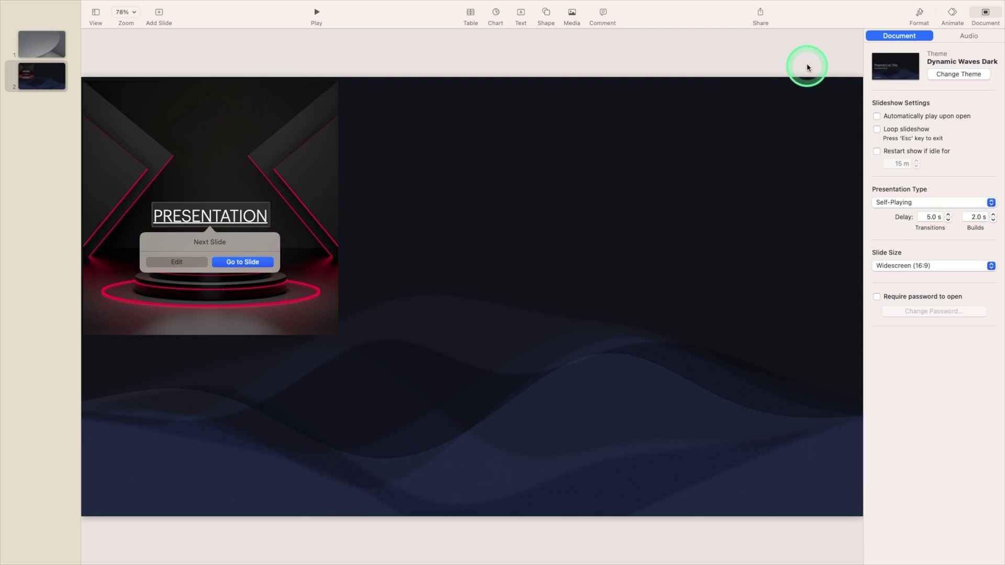
{"action": "left_click", "coordinate": [953, 13]}
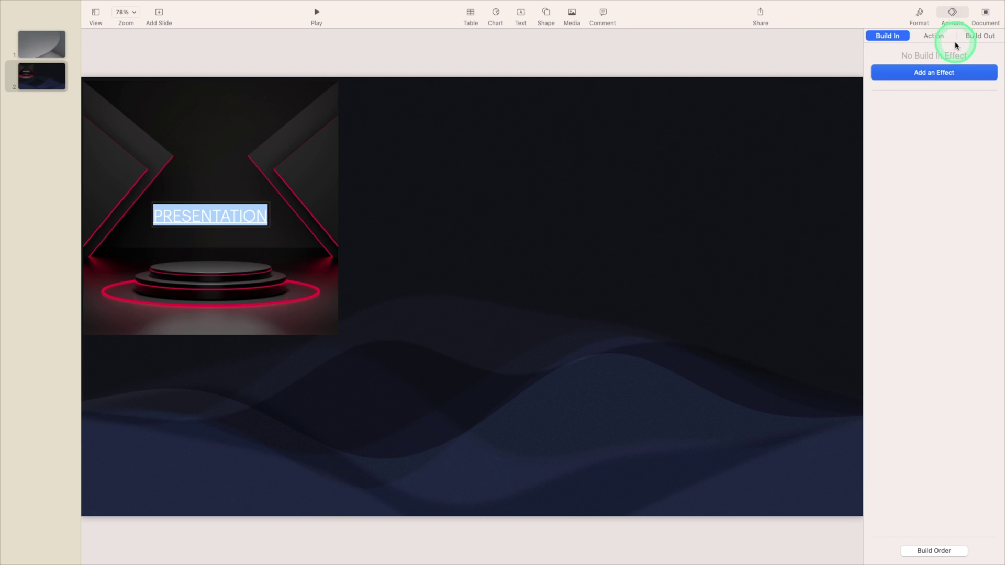
{"action": "left_click", "coordinate": [953, 80]}
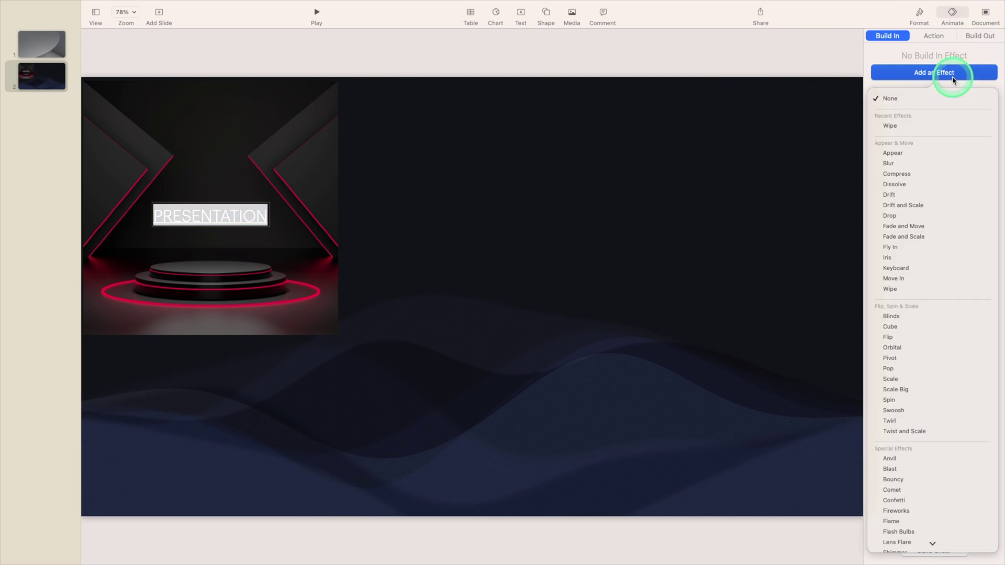
{"action": "left_click", "coordinate": [945, 125]}
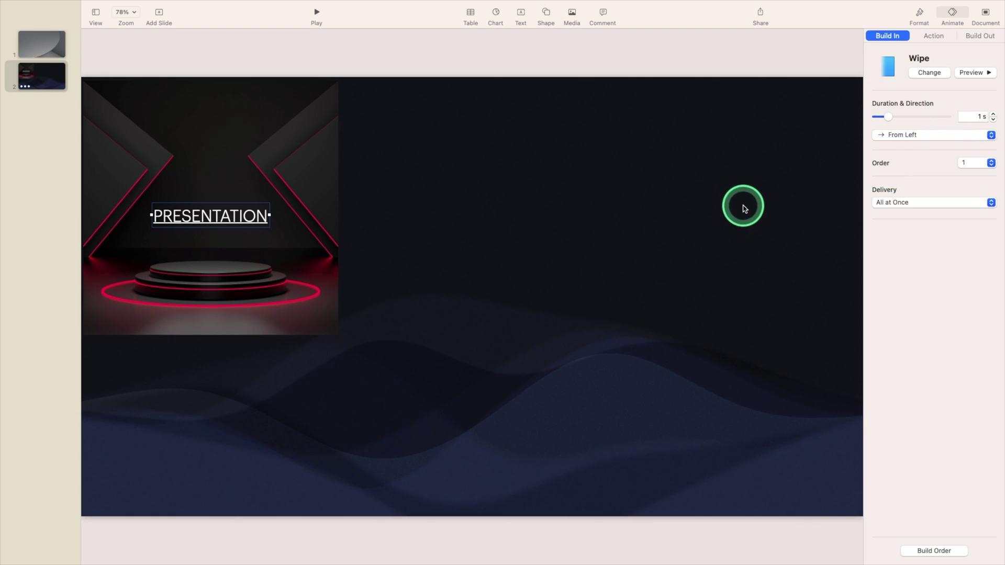
{"action": "left_click", "coordinate": [778, 65]}
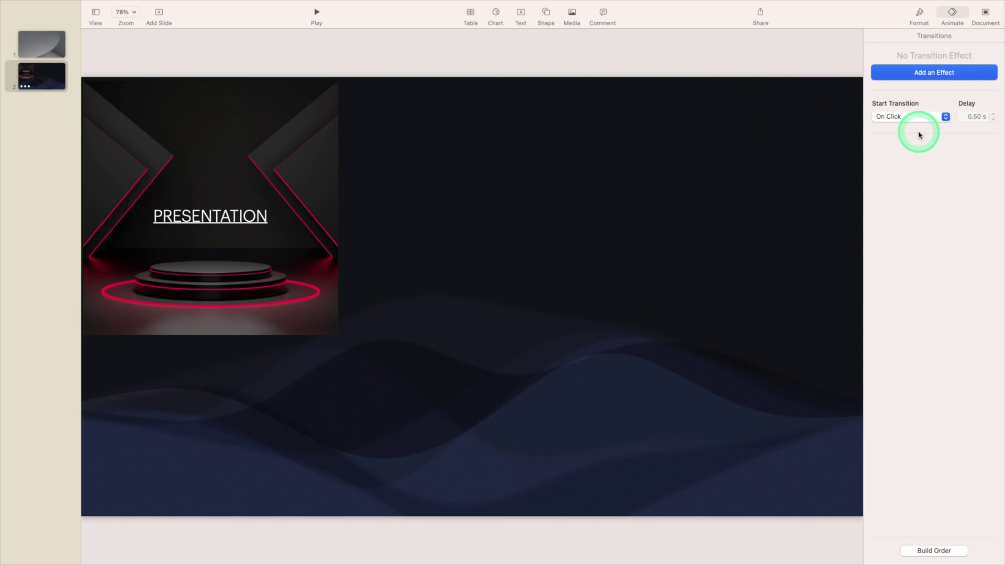
{"action": "left_click", "coordinate": [968, 3]}
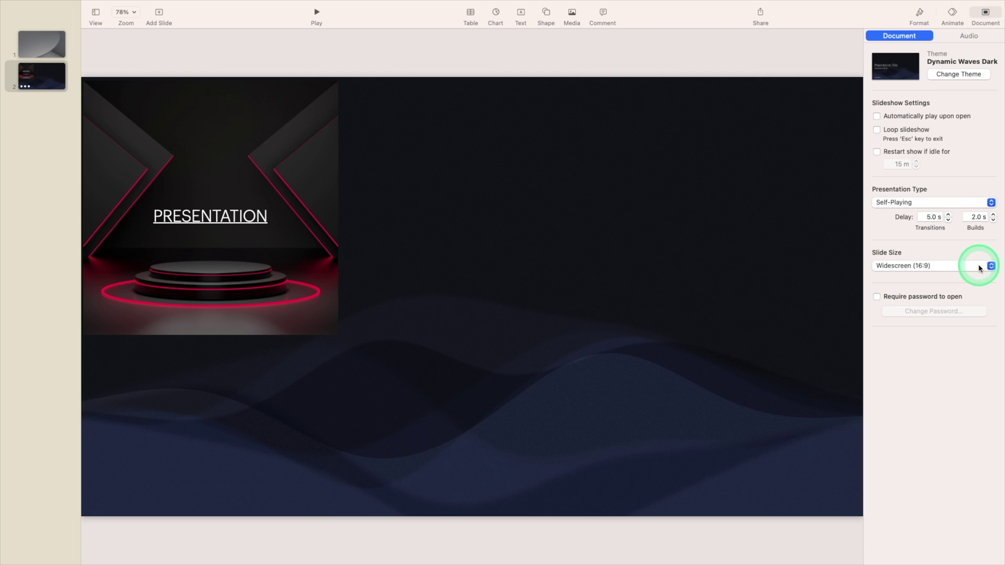
{"action": "left_click", "coordinate": [945, 213]}
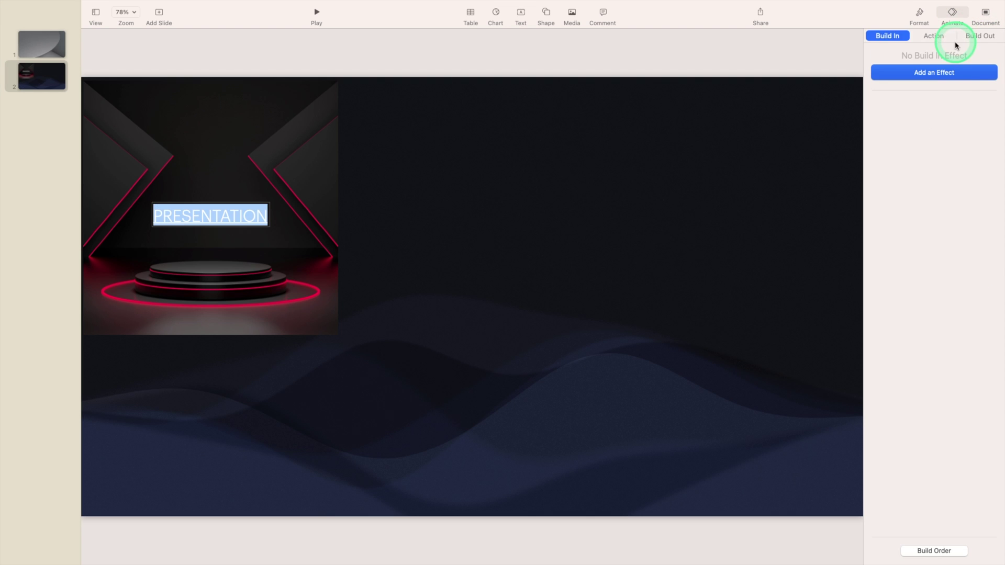
{"action": "left_click", "coordinate": [952, 81]}
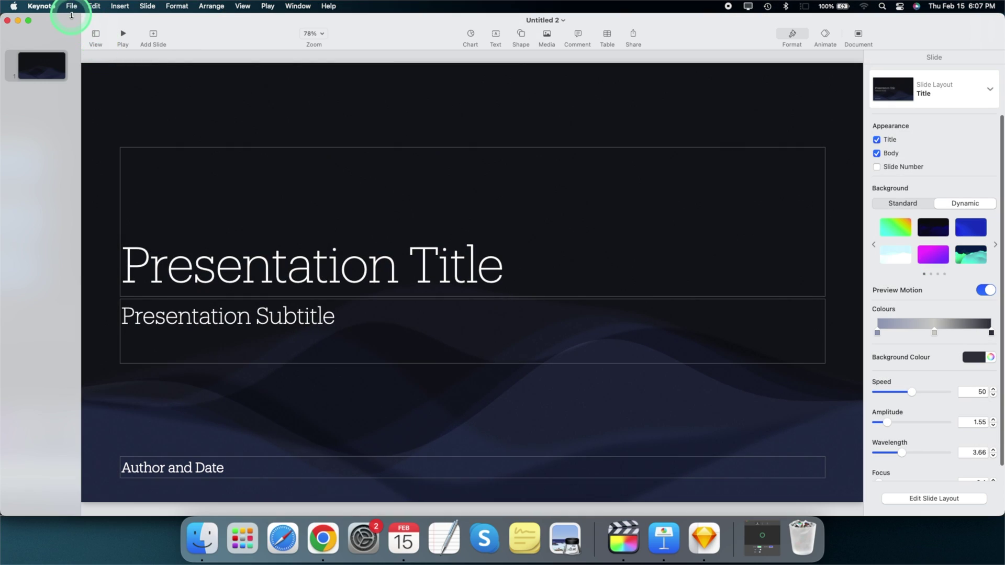
Step: Start saving the untitled presentation under the name GUIDE with the Orange, Green and Purple tags
{"action": "left_click", "coordinate": [71, 7]}
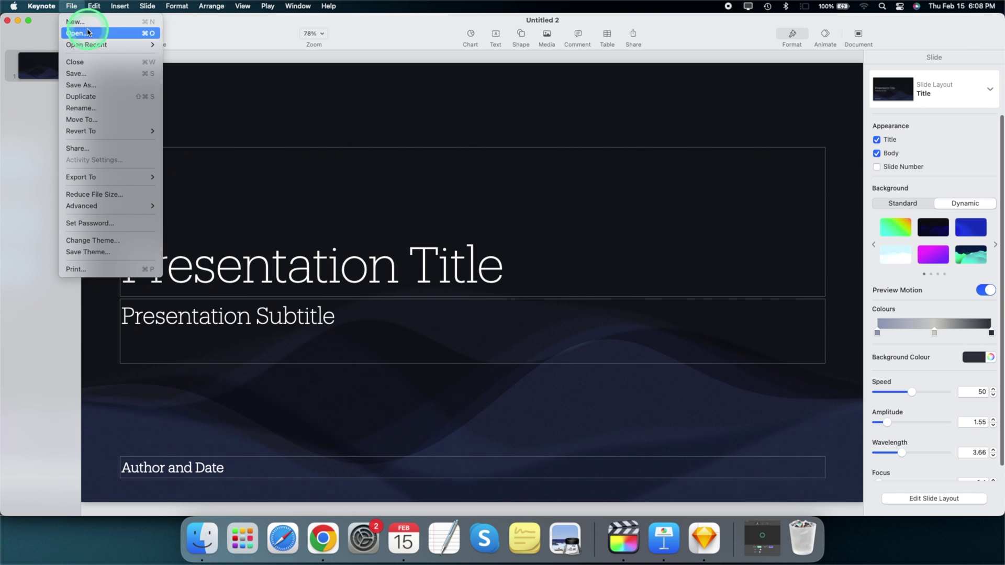
{"action": "left_click", "coordinate": [117, 84]}
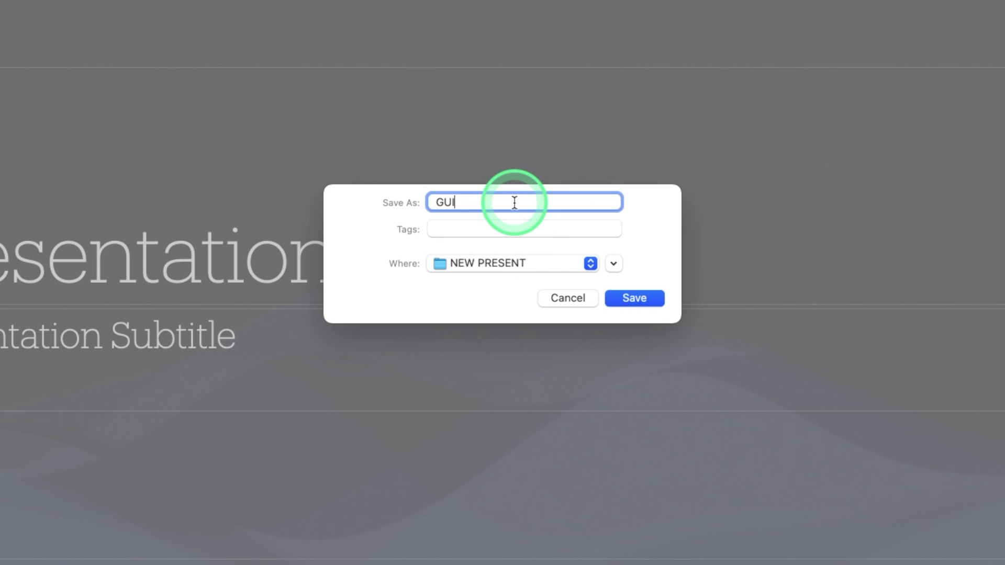
{"action": "left_click", "coordinate": [558, 231]}
{"action": "left_click", "coordinate": [498, 258]}
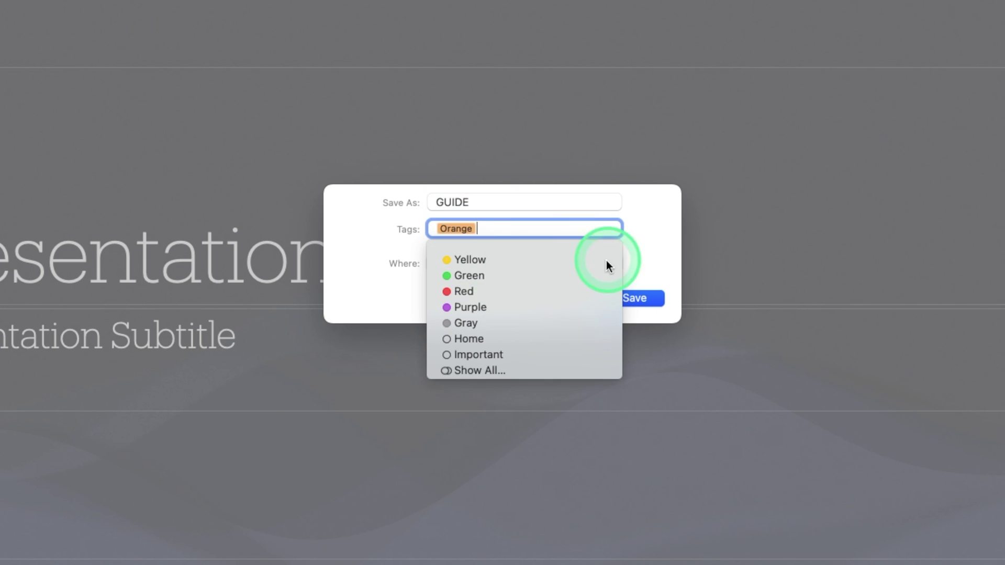
{"action": "left_click", "coordinate": [492, 276]}
{"action": "left_click", "coordinate": [492, 291]}
{"action": "left_click", "coordinate": [576, 271]}
Step: Choose Downloads as the save location and save the presentation
{"action": "left_click", "coordinate": [566, 267]}
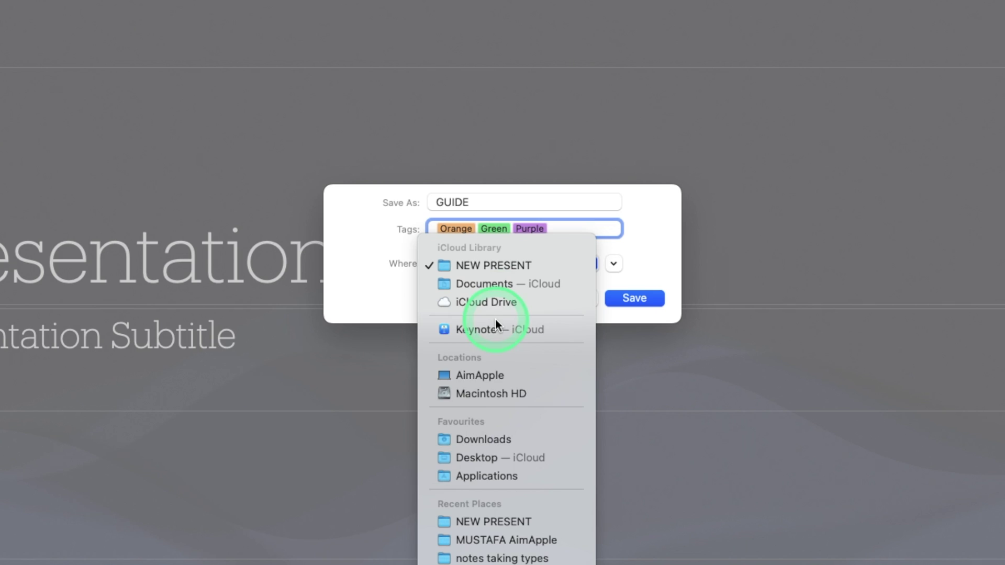
{"action": "left_click", "coordinate": [498, 447]}
{"action": "left_click", "coordinate": [527, 267]}
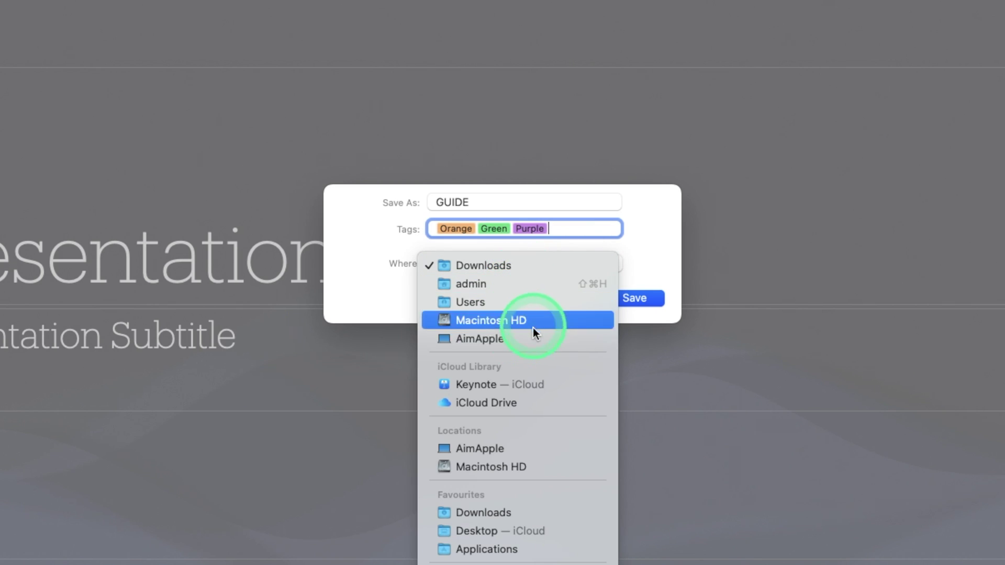
{"action": "scroll", "coordinate": [517, 480], "scroll_direction": "down", "scroll_amount": 1}
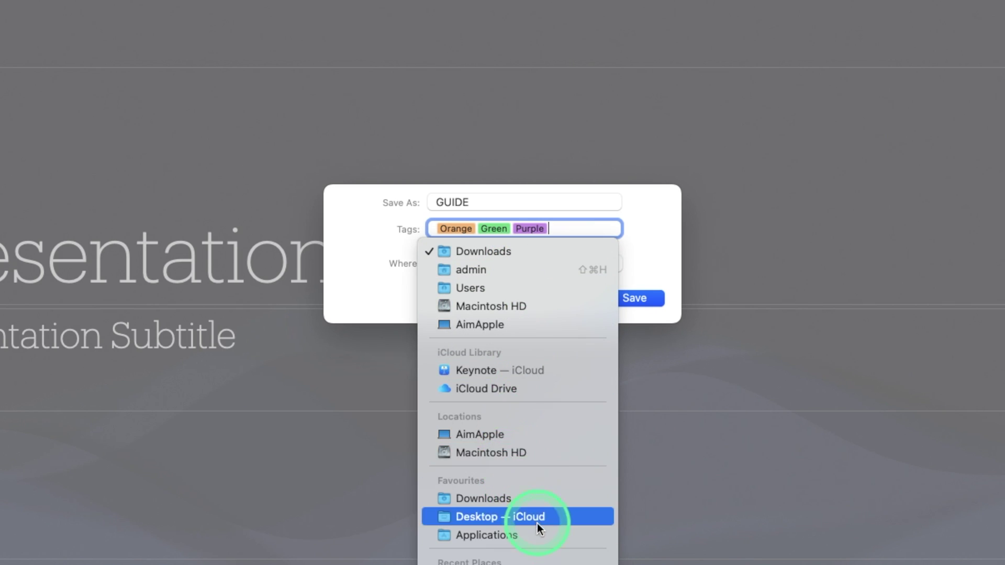
{"action": "left_click", "coordinate": [636, 266]}
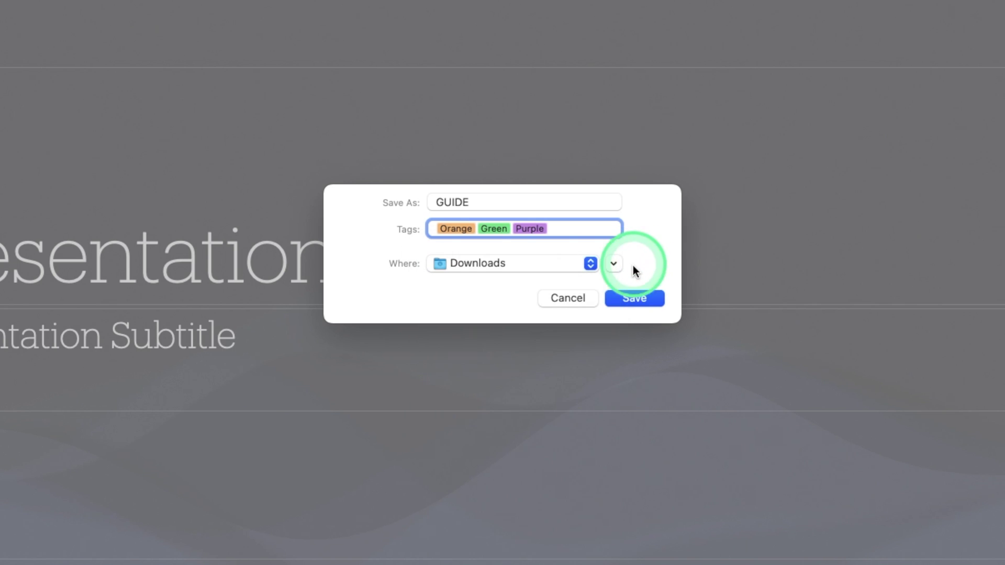
{"action": "left_click", "coordinate": [611, 296]}
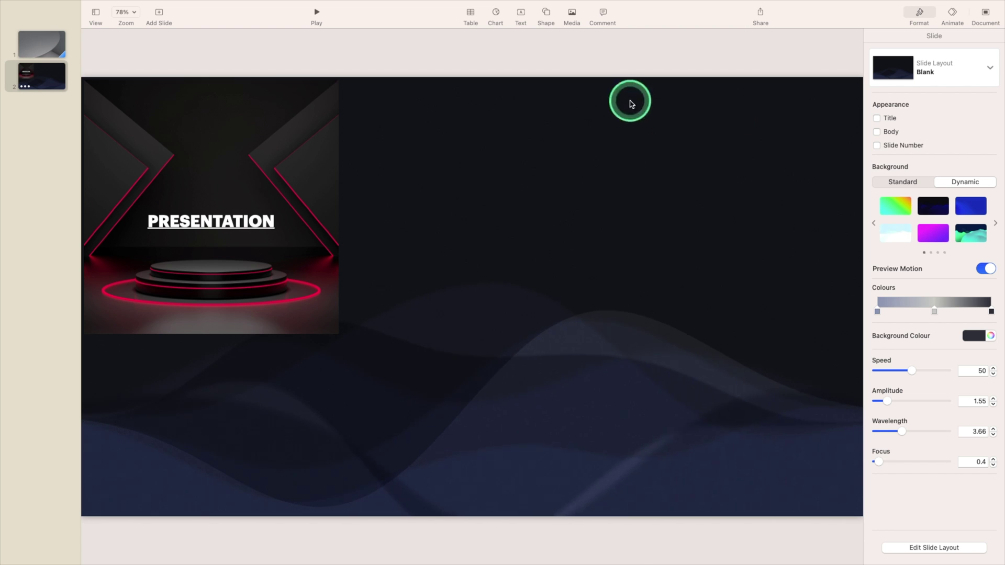
Step: Move the GUIDE presentation with the PRESENTATION slide into a new folder named NEW PRESENT inside Documents
{"action": "key", "text": "super+s"}
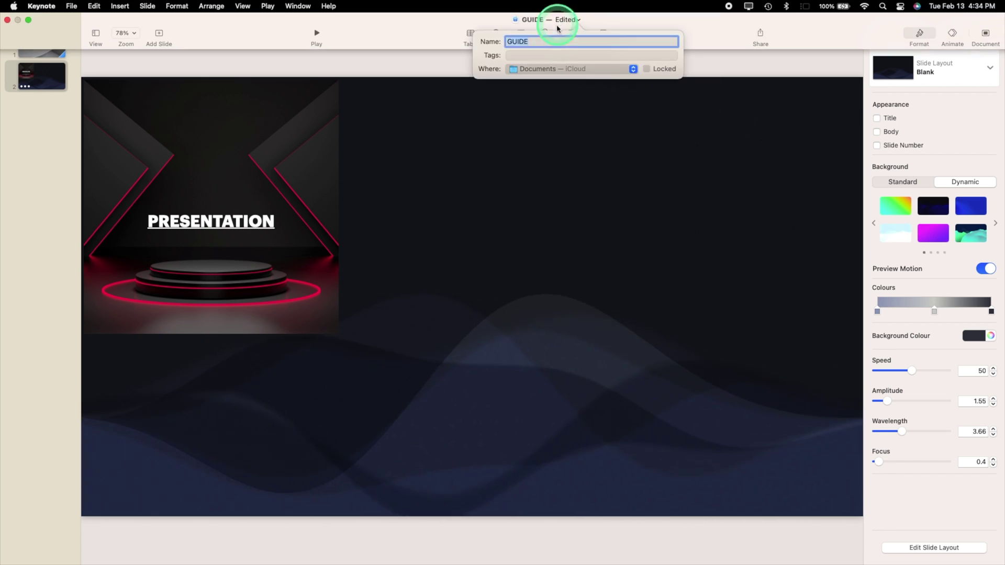
{"action": "left_click", "coordinate": [633, 50]}
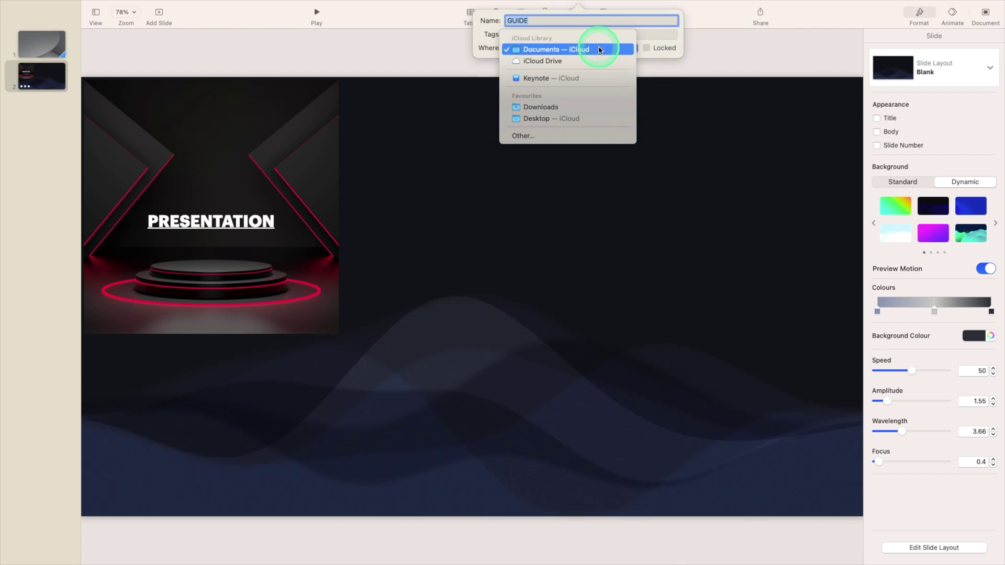
{"action": "left_click", "coordinate": [561, 134]}
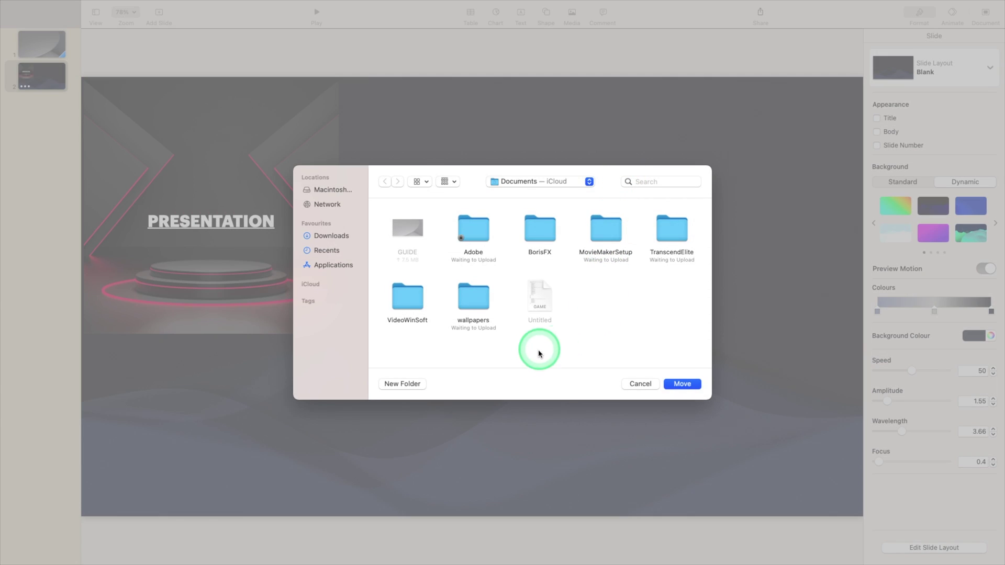
{"action": "left_click", "coordinate": [406, 384]}
{"action": "key", "text": "BackSpace"}
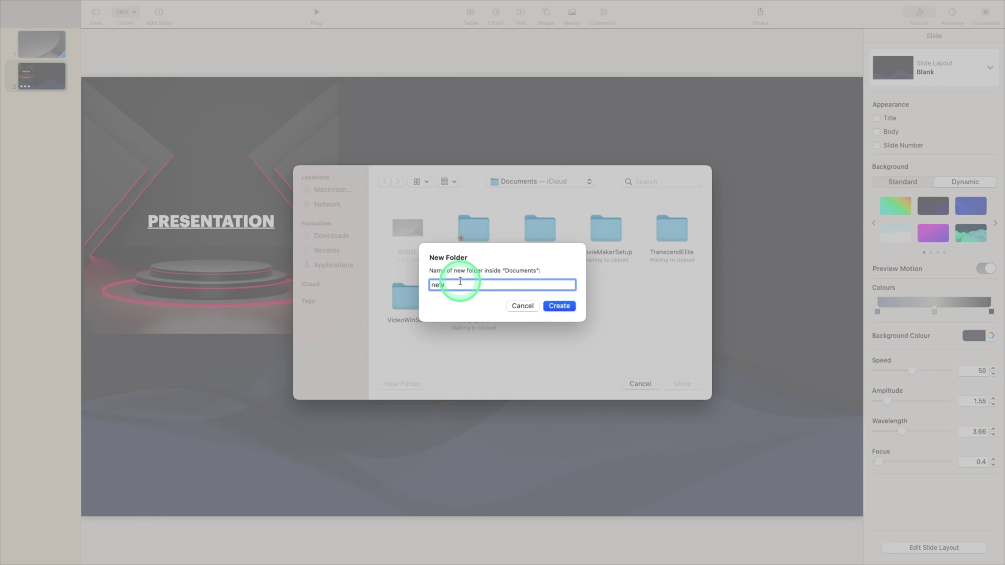
{"action": "type", "text": "NEW PRESENT"}
{"action": "left_click", "coordinate": [561, 309]}
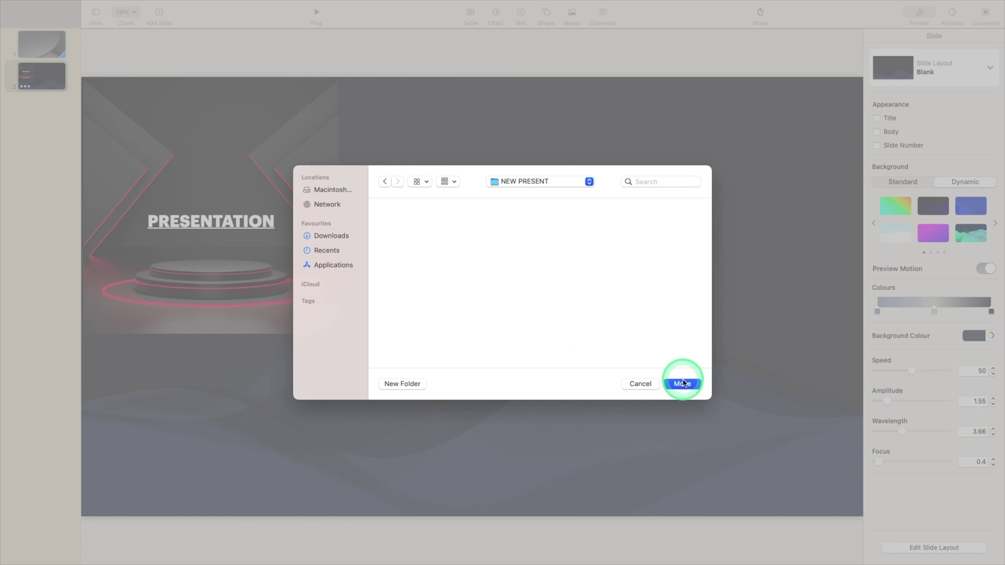
{"action": "left_click", "coordinate": [682, 383]}
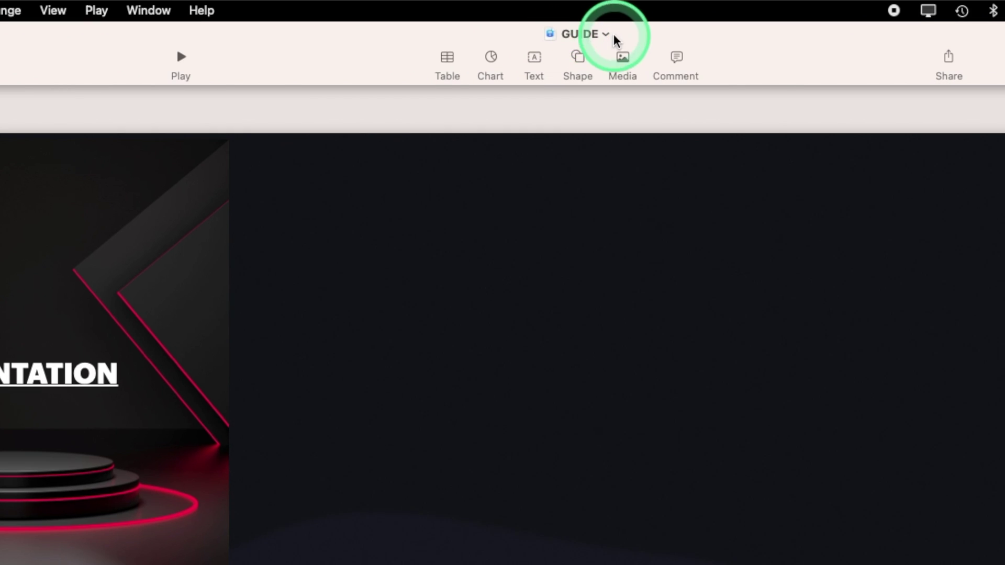
Step: Check the GUIDE presentation's name, tags and storage location in its document details
{"action": "left_click", "coordinate": [608, 34]}
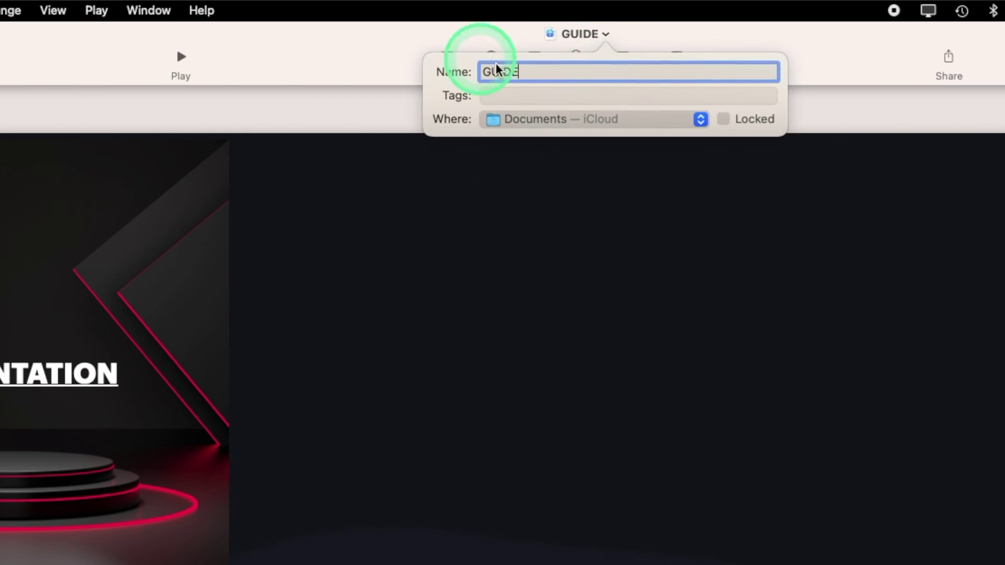
{"action": "left_click", "coordinate": [581, 95]}
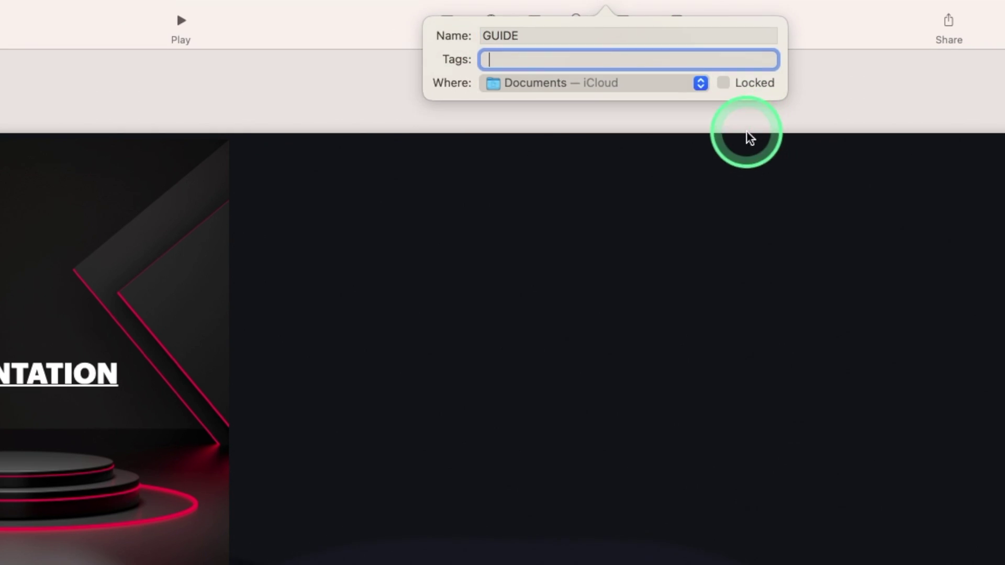
{"action": "left_click", "coordinate": [541, 167]}
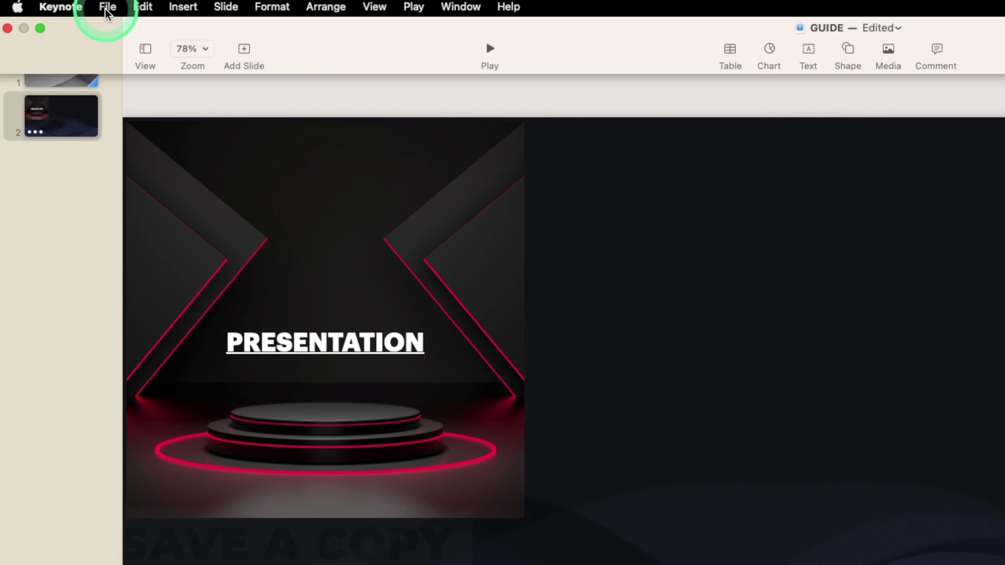
Step: Save a copy of the presentation as COPY in the NEW PRESENT folder, keeping changes in the original document
{"action": "left_click", "coordinate": [107, 8]}
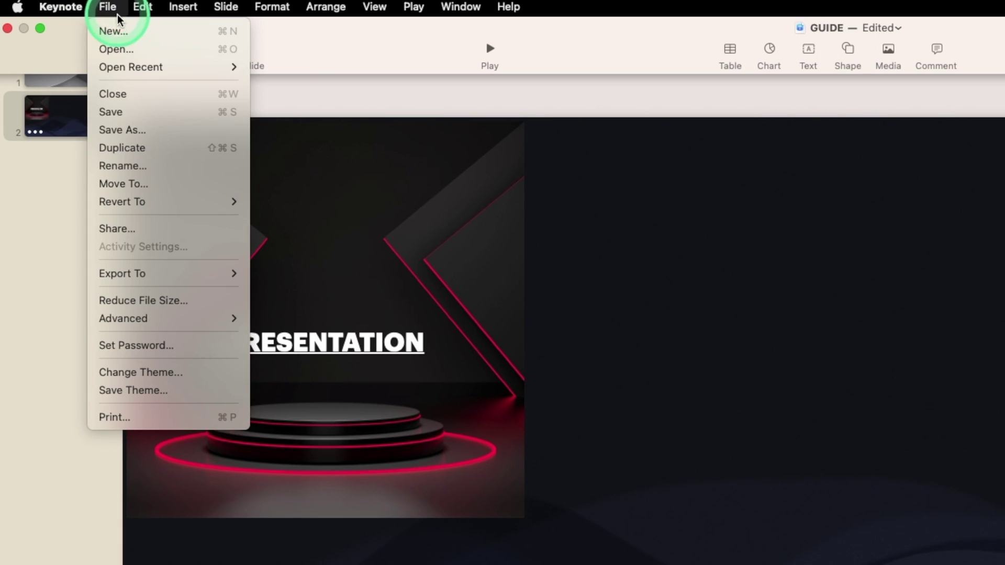
{"action": "left_click", "coordinate": [131, 130]}
{"action": "left_click", "coordinate": [720, 478]}
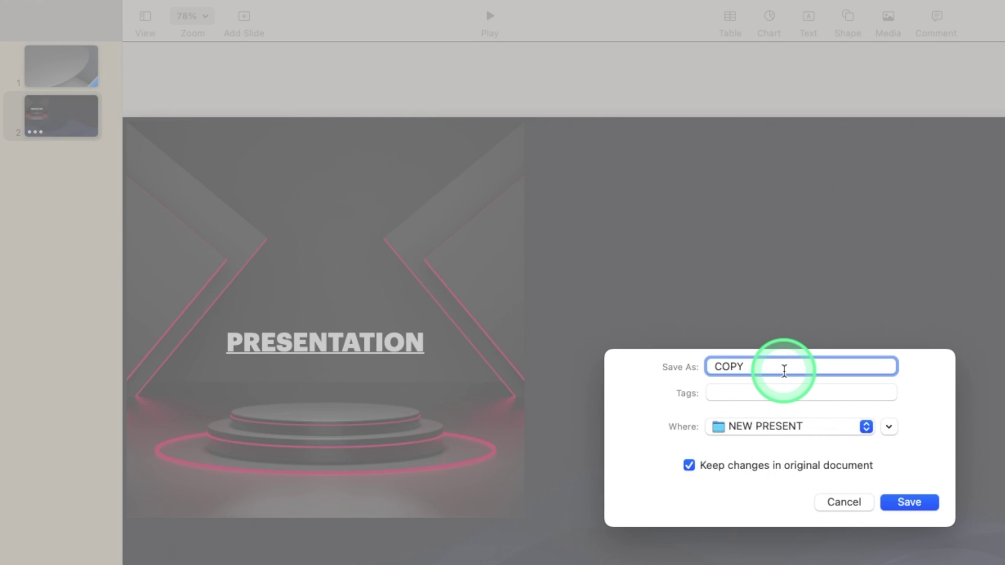
{"action": "key", "text": "Return"}
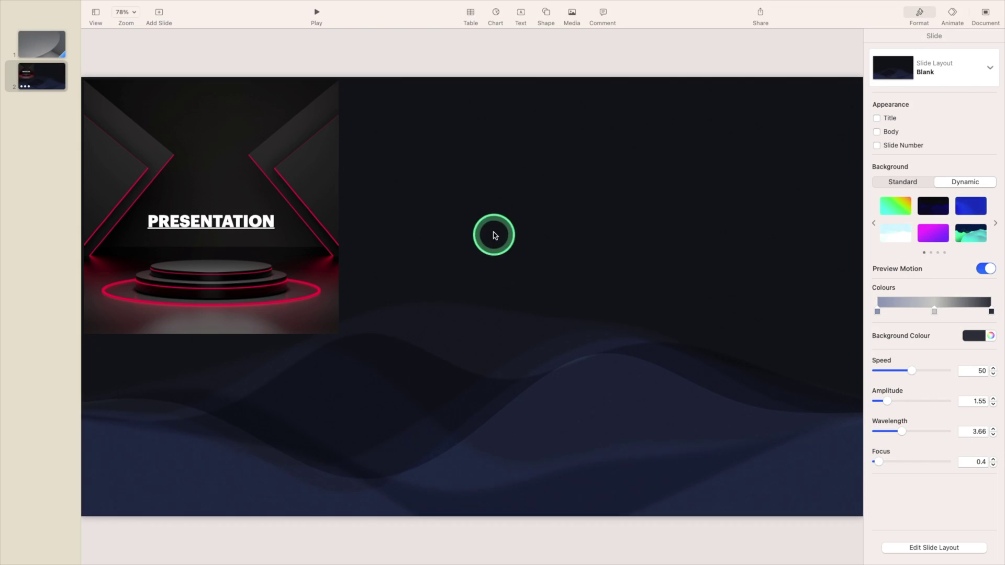
Step: Check the COPY presentation's name and storage location in its document details
{"action": "mouse_move", "coordinate": [170, 4]}
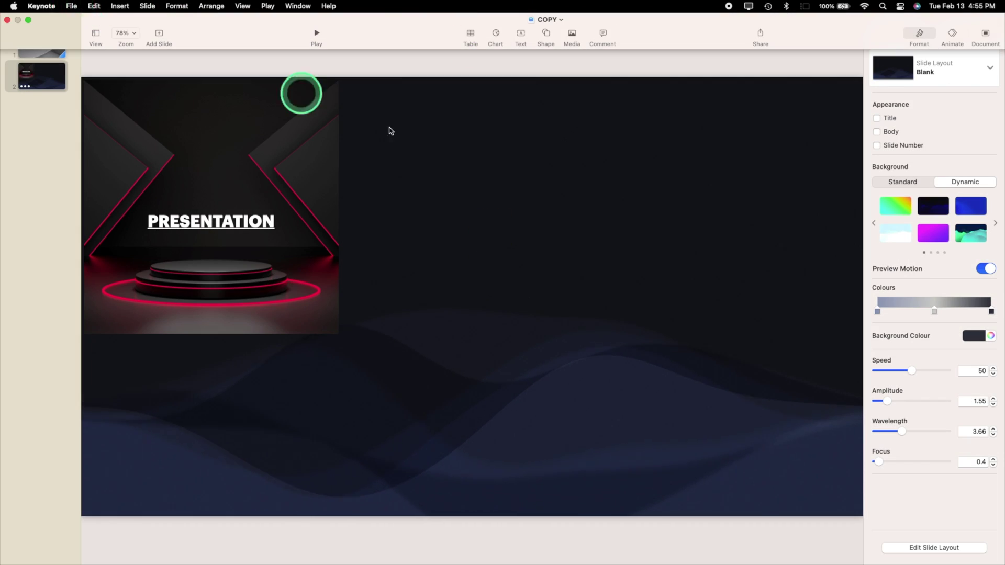
{"action": "left_click", "coordinate": [561, 20]}
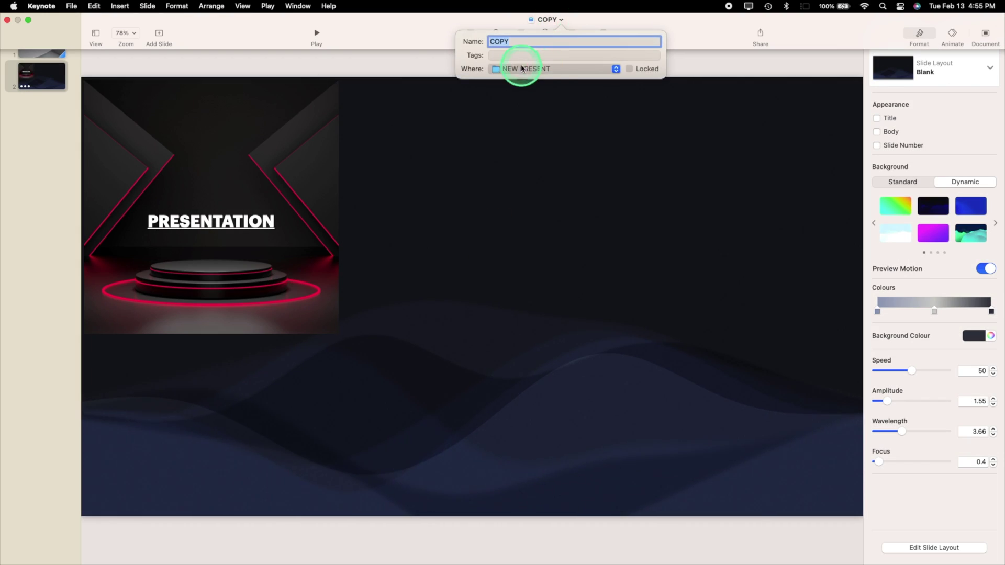
{"action": "left_click", "coordinate": [300, 54]}
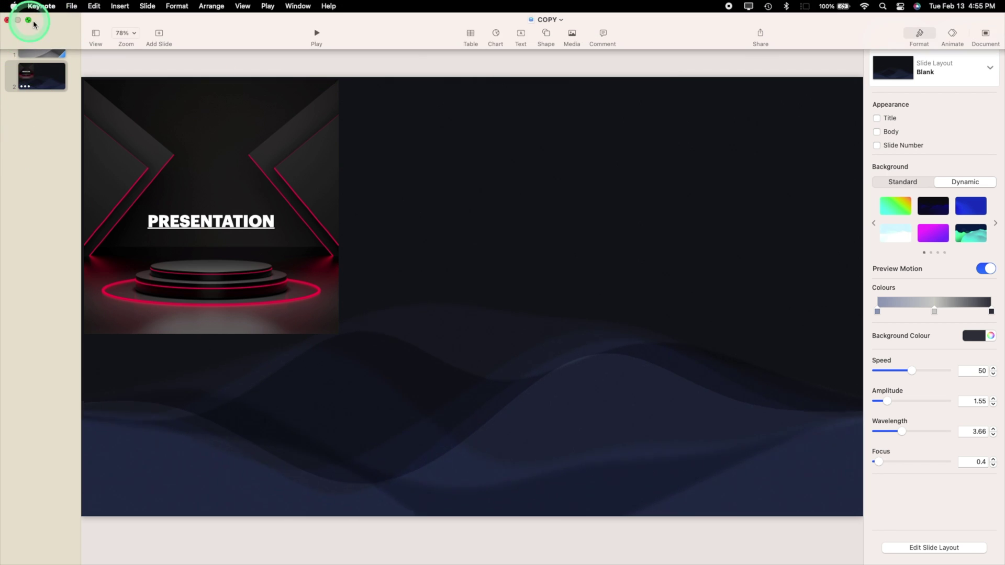
Step: Close the COPY presentation, reopen it from Keynote's recently opened files and find the Open Recent option
{"action": "left_click", "coordinate": [9, 23]}
{"action": "right_click", "coordinate": [664, 538]}
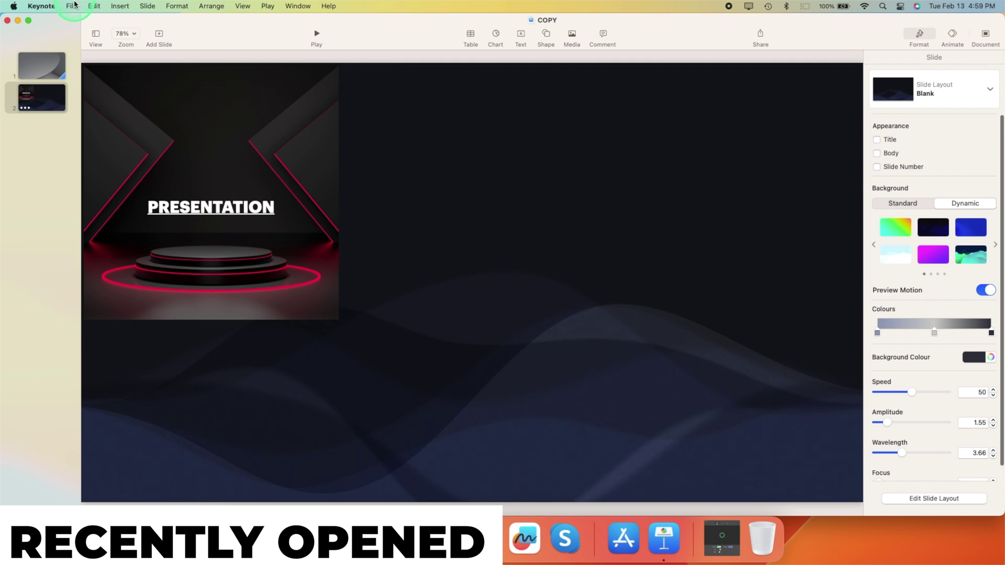
{"action": "left_click", "coordinate": [72, 7]}
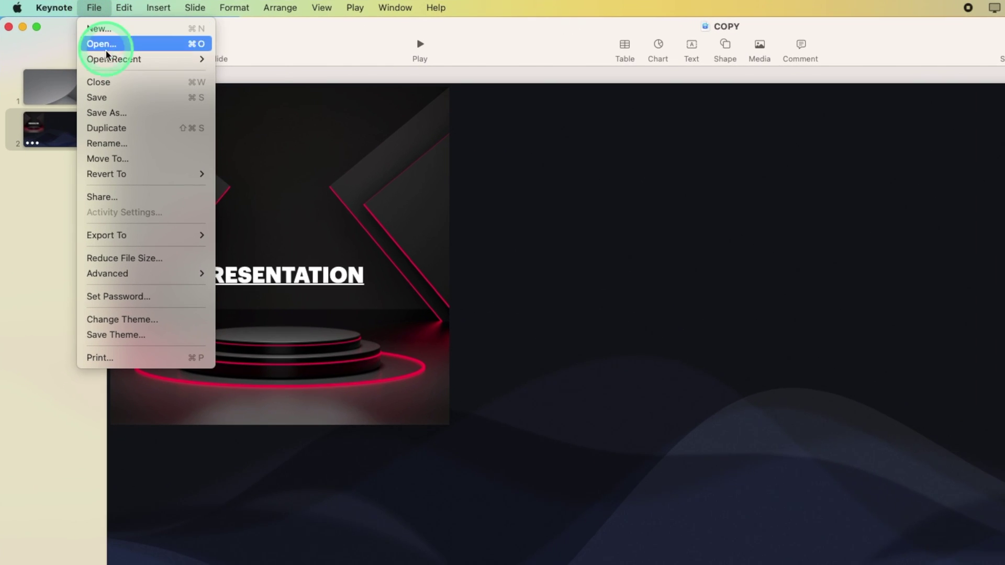
{"action": "mouse_move", "coordinate": [114, 62]}
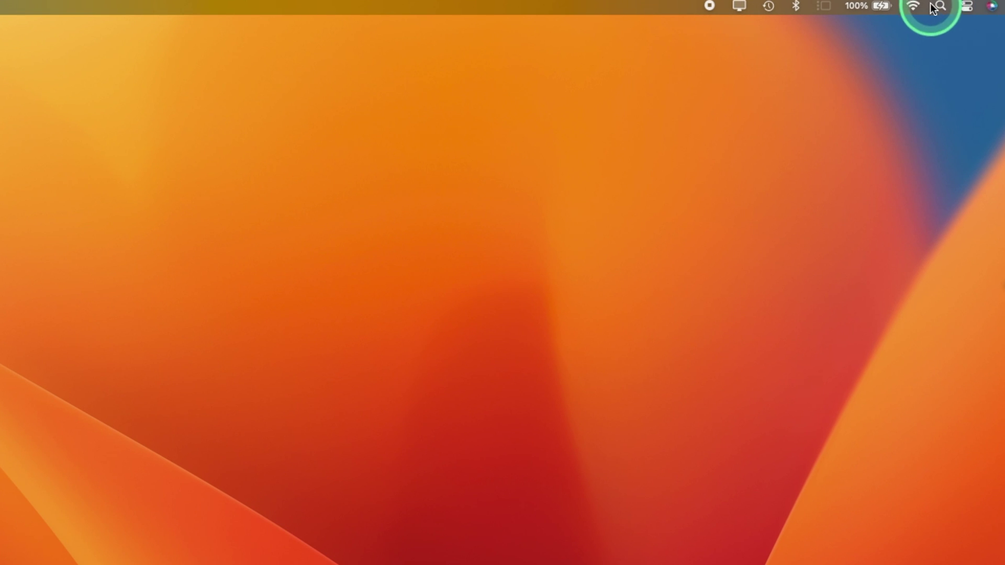
Step: Search Spotlight for Guide and open the GUIDE Keynote document
{"action": "left_click", "coordinate": [942, 7]}
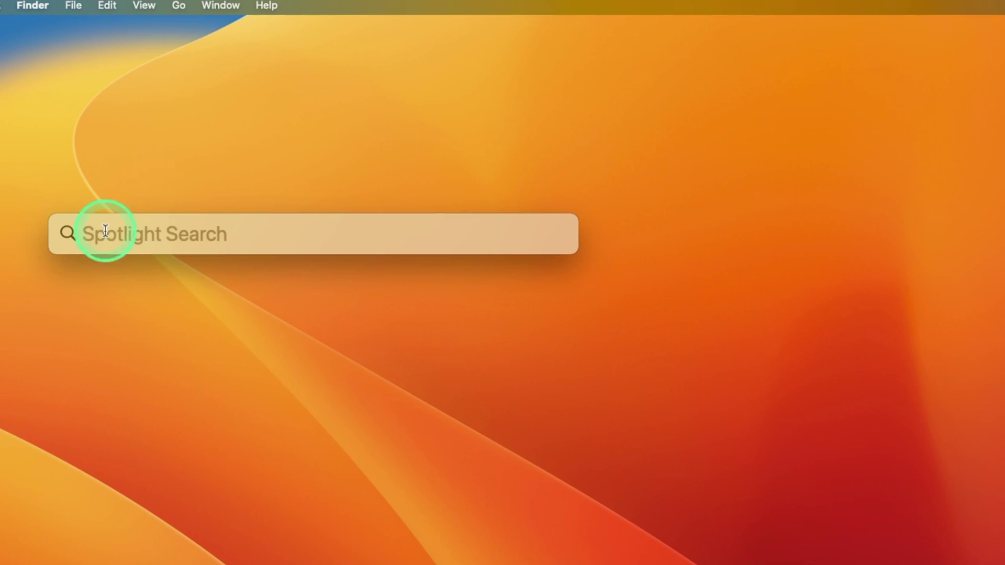
{"action": "type", "text": "Guide"}
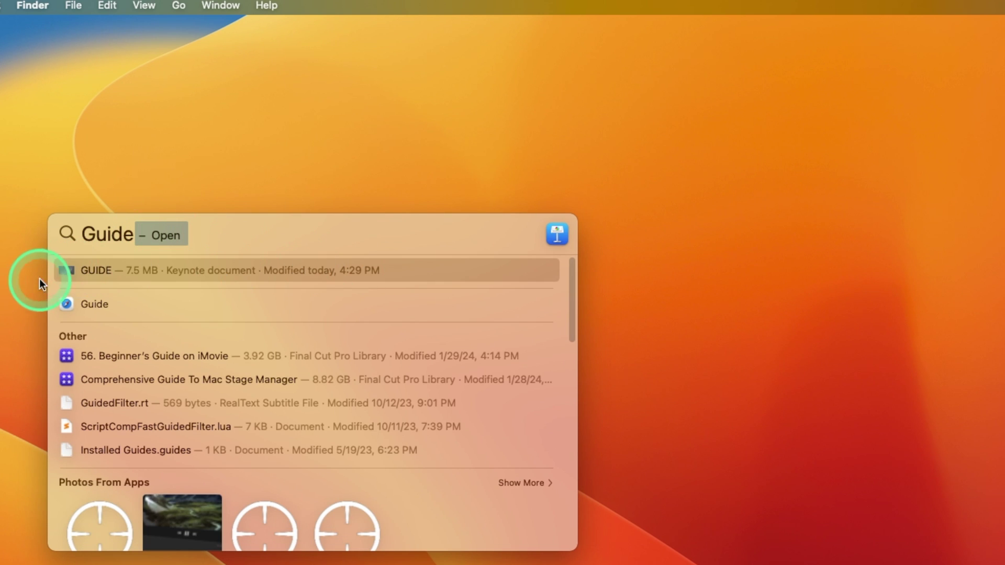
{"action": "left_click", "coordinate": [341, 270]}
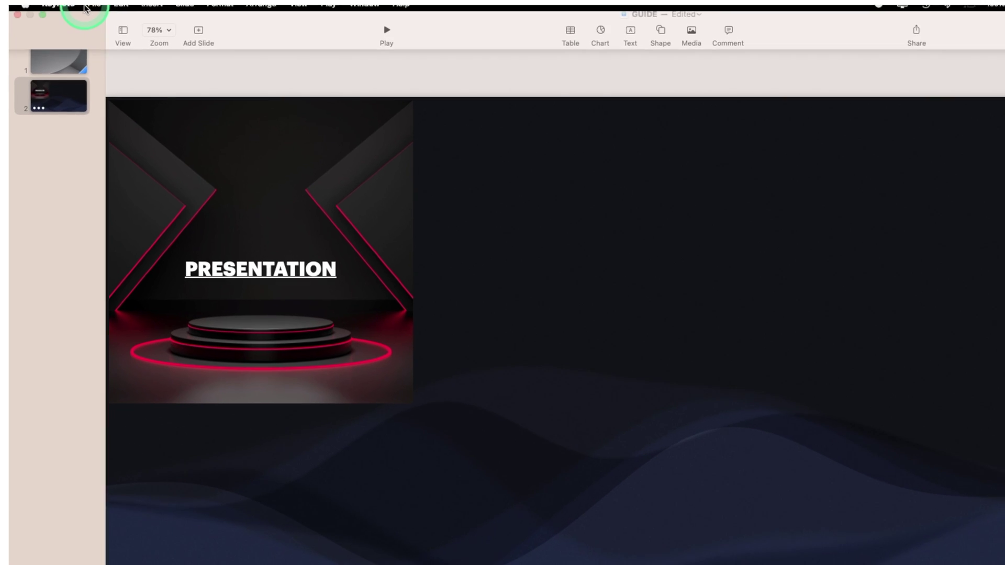
Step: Open the print settings for the GUIDE presentation and include comments in the Slide layout
{"action": "left_click", "coordinate": [90, 4]}
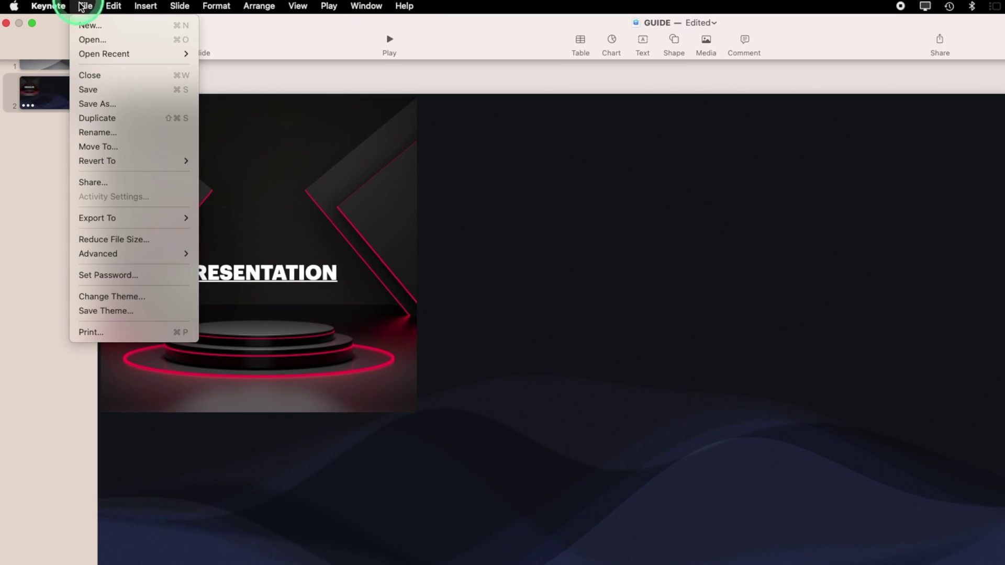
{"action": "left_click", "coordinate": [101, 332]}
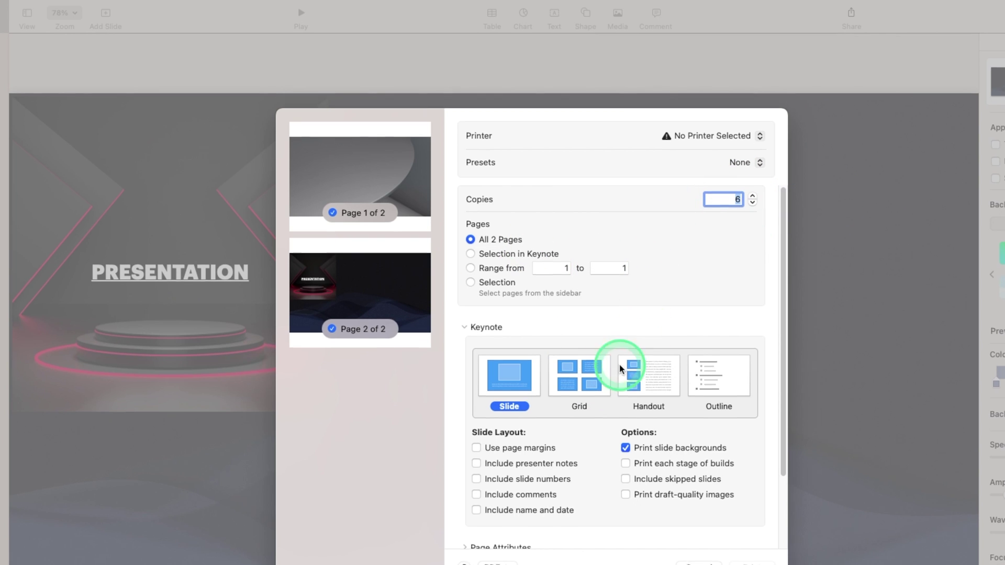
{"action": "scroll", "coordinate": [586, 226], "scroll_direction": "down", "scroll_amount": 3}
{"action": "left_click", "coordinate": [486, 187]}
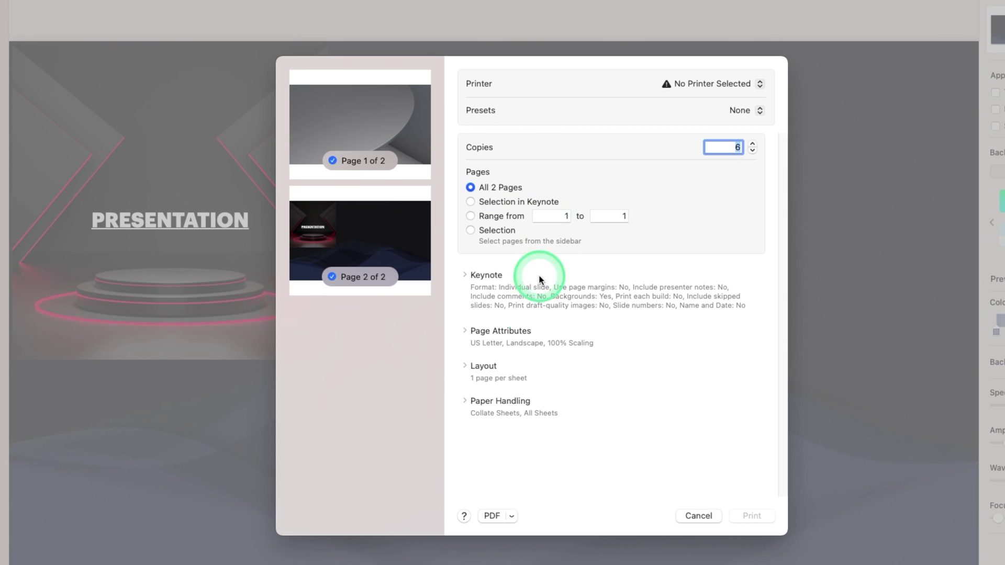
{"action": "left_click", "coordinate": [470, 277]}
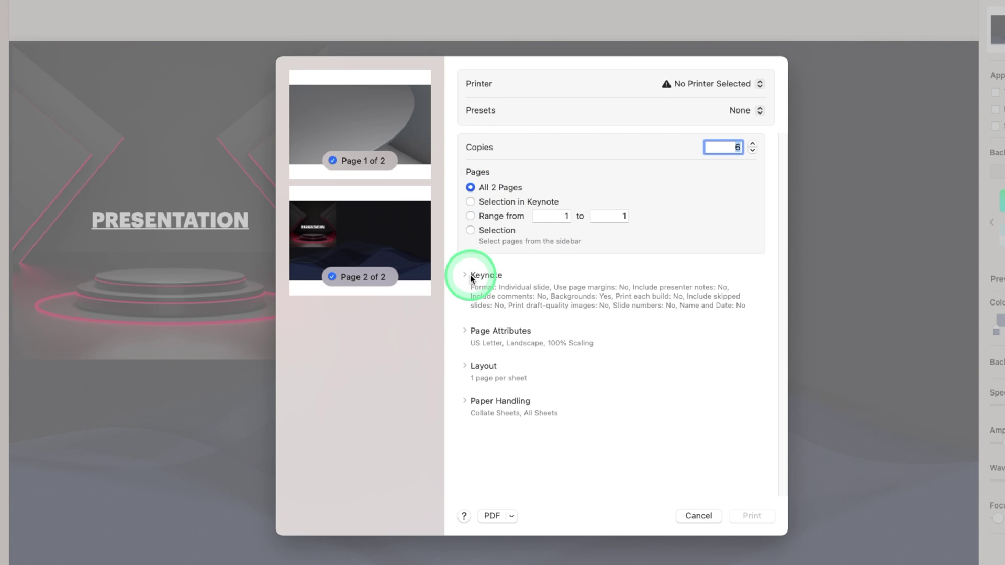
{"action": "left_click", "coordinate": [470, 276]}
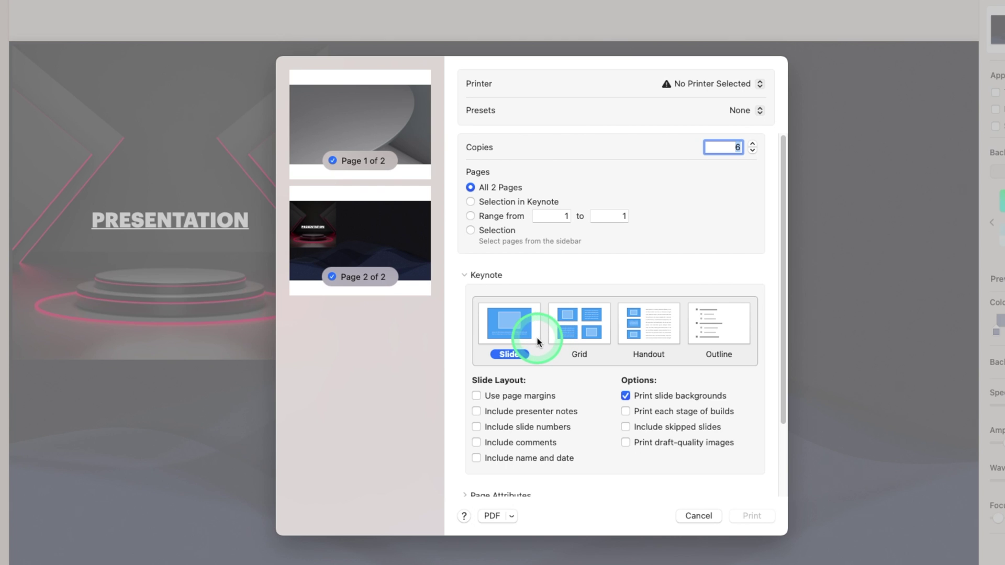
{"action": "scroll", "coordinate": [537, 338], "scroll_direction": "down", "scroll_amount": 1}
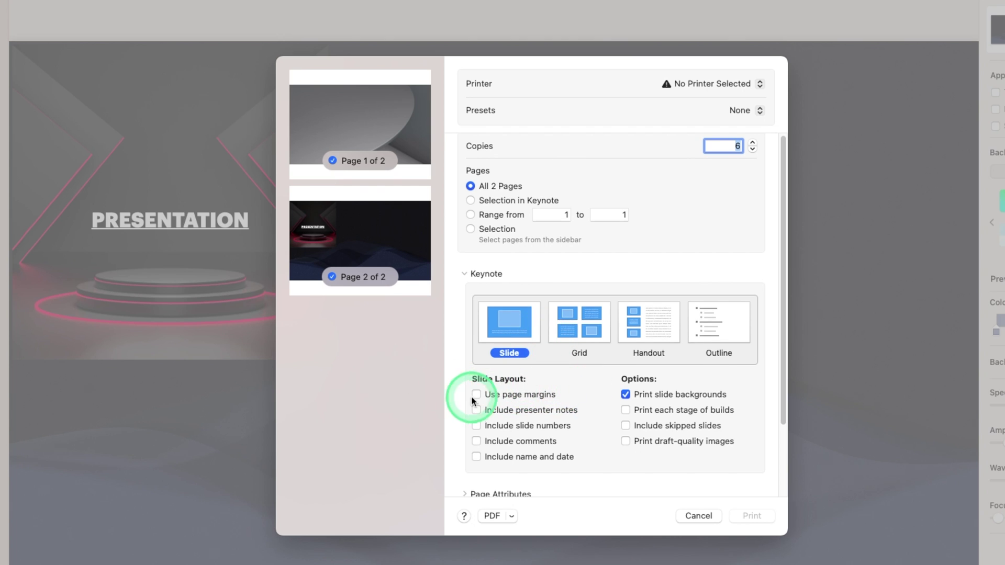
{"action": "left_click", "coordinate": [482, 441]}
{"action": "scroll", "coordinate": [580, 423], "scroll_direction": "down", "scroll_amount": 2}
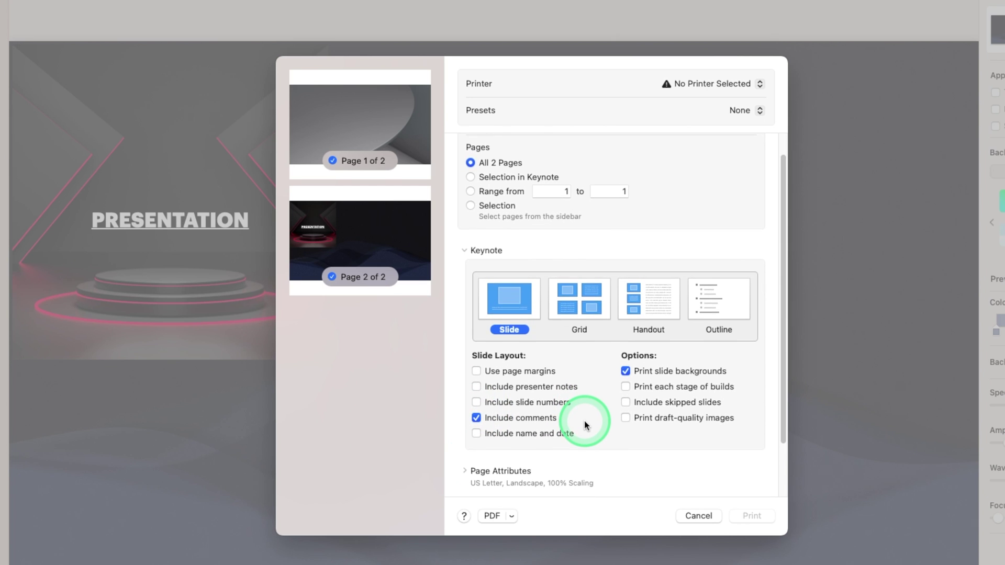
Step: Save the print output as a PDF named GUIDE in the NEW PRESENT folder
{"action": "scroll", "coordinate": [586, 424], "scroll_direction": "down", "scroll_amount": 2}
{"action": "scroll", "coordinate": [558, 337], "scroll_direction": "up", "scroll_amount": 3}
{"action": "scroll", "coordinate": [553, 336], "scroll_direction": "down", "scroll_amount": 3}
{"action": "left_click", "coordinate": [508, 516]}
{"action": "left_click", "coordinate": [498, 515]}
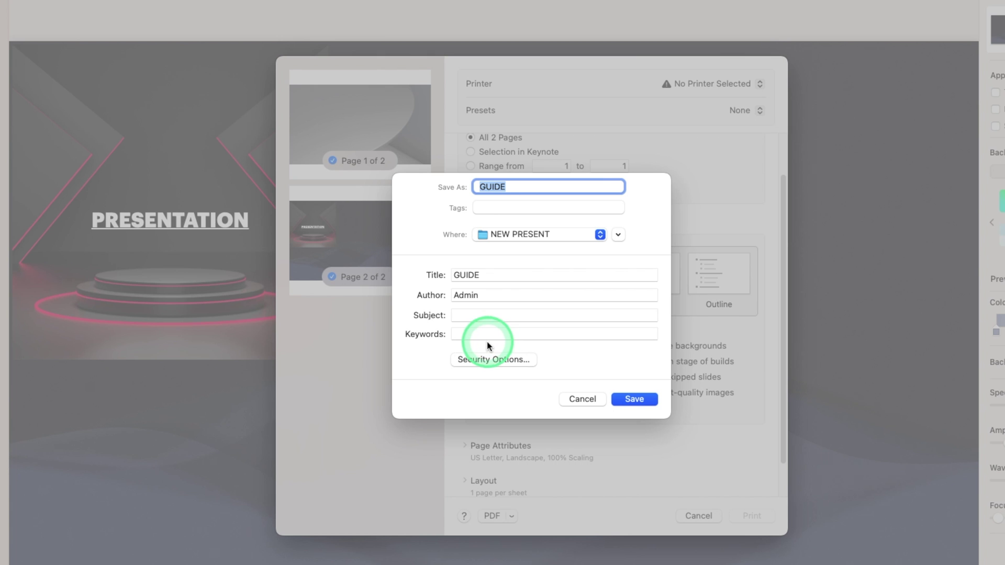
{"action": "left_click", "coordinate": [634, 401]}
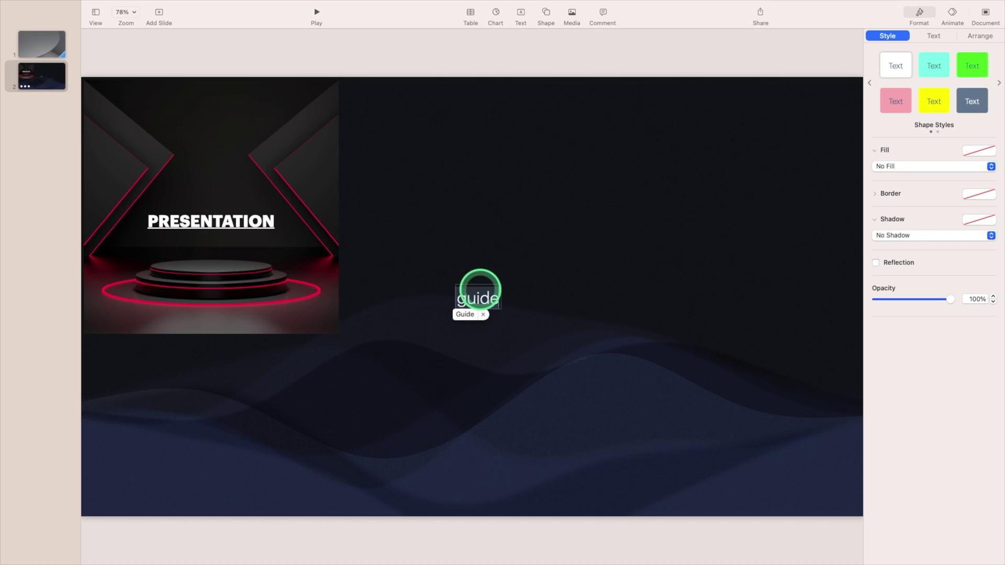
Step: Accept the suggested correction of the slide text to Guide, and undo it
{"action": "left_click", "coordinate": [462, 317]}
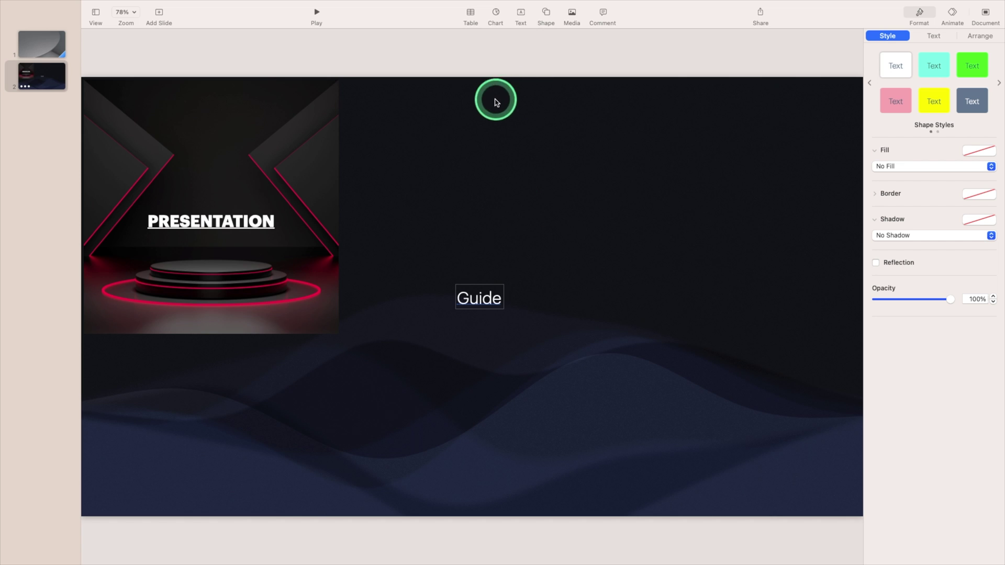
{"action": "mouse_move", "coordinate": [127, 3]}
{"action": "left_click", "coordinate": [93, 6]}
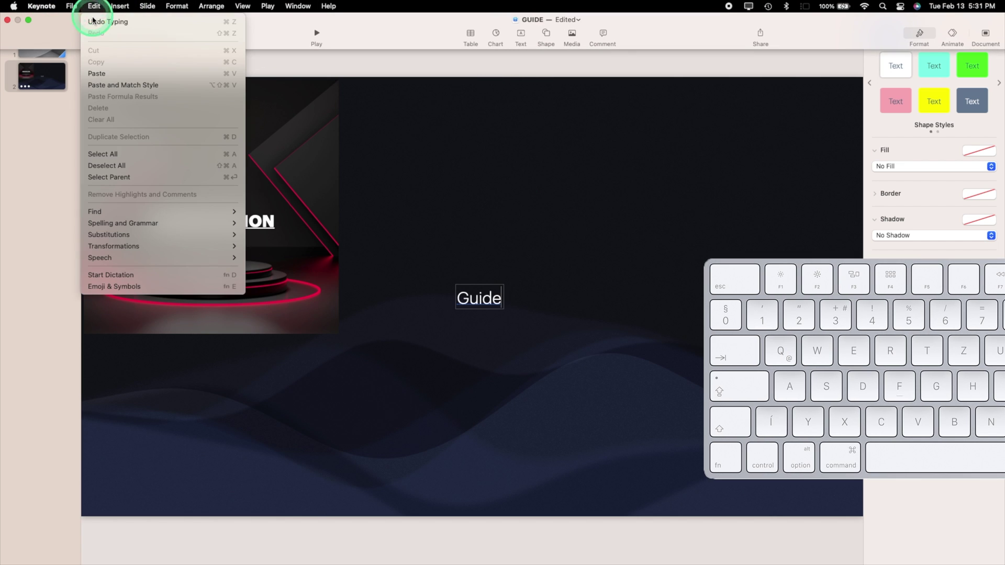
{"action": "key", "text": "super+z"}
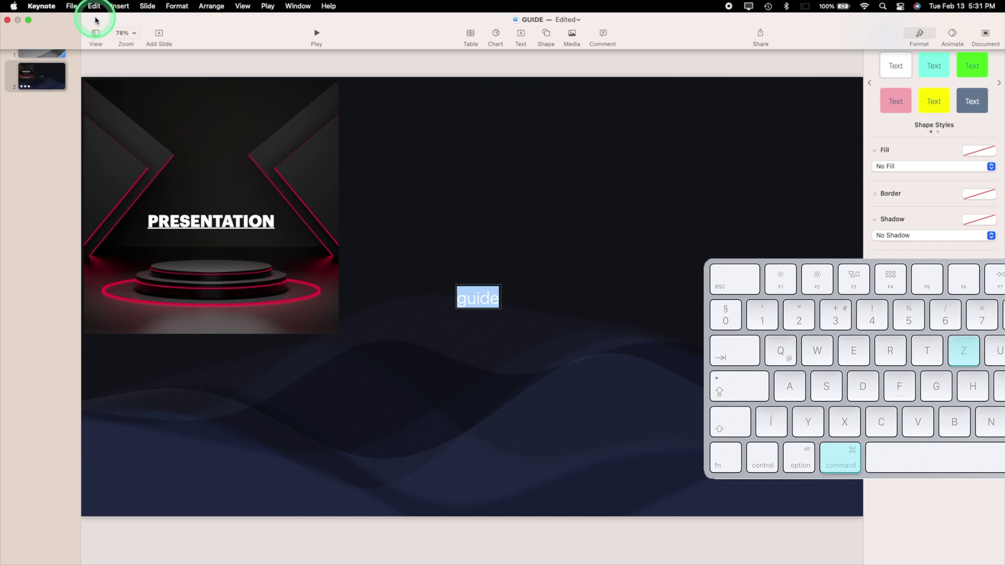
Step: Redo the correction of the text to Guide and deselect the text box
{"action": "left_click", "coordinate": [94, 6]}
{"action": "left_click", "coordinate": [106, 35]}
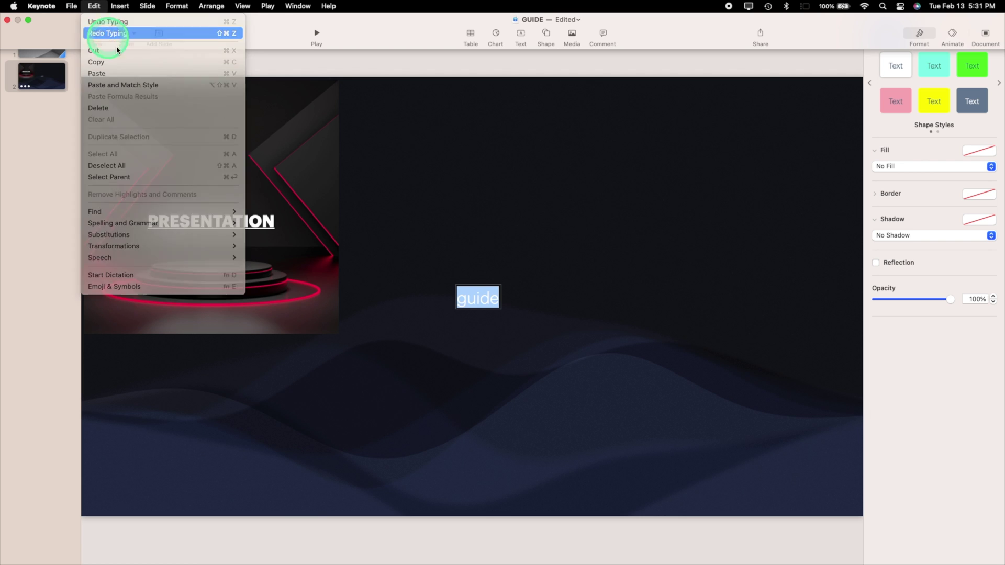
{"action": "left_click", "coordinate": [527, 268]}
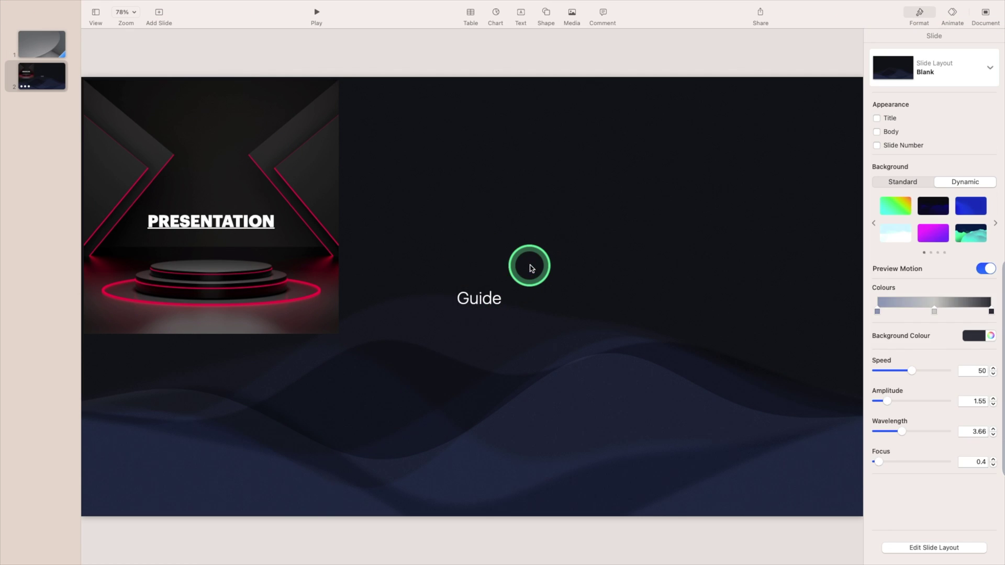
Step: Undo the text correction and typing, and clear the empty text box from the slide
{"action": "key", "text": "super+shift+z"}
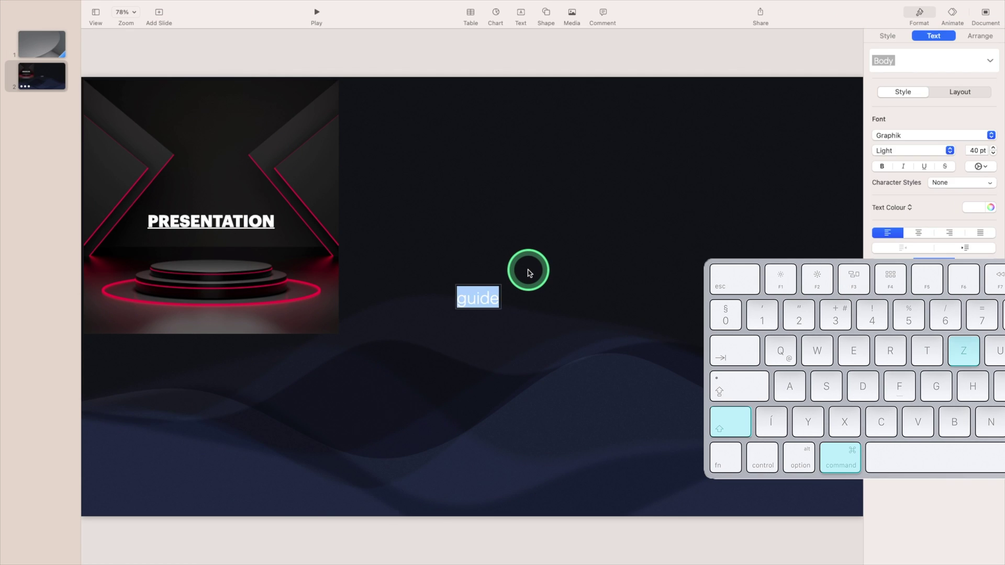
{"action": "key", "text": "super+shift+z"}
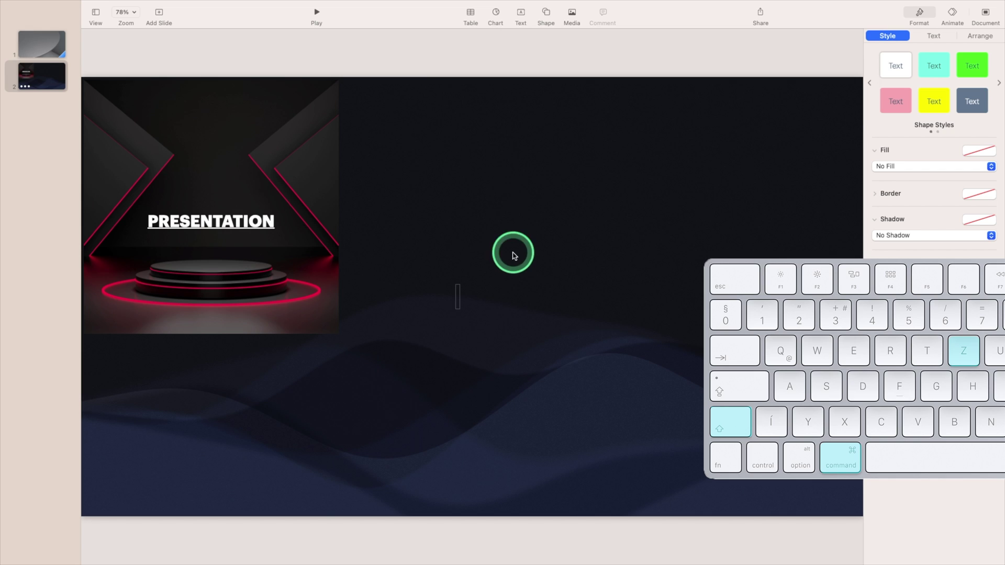
{"action": "left_click", "coordinate": [433, 61]}
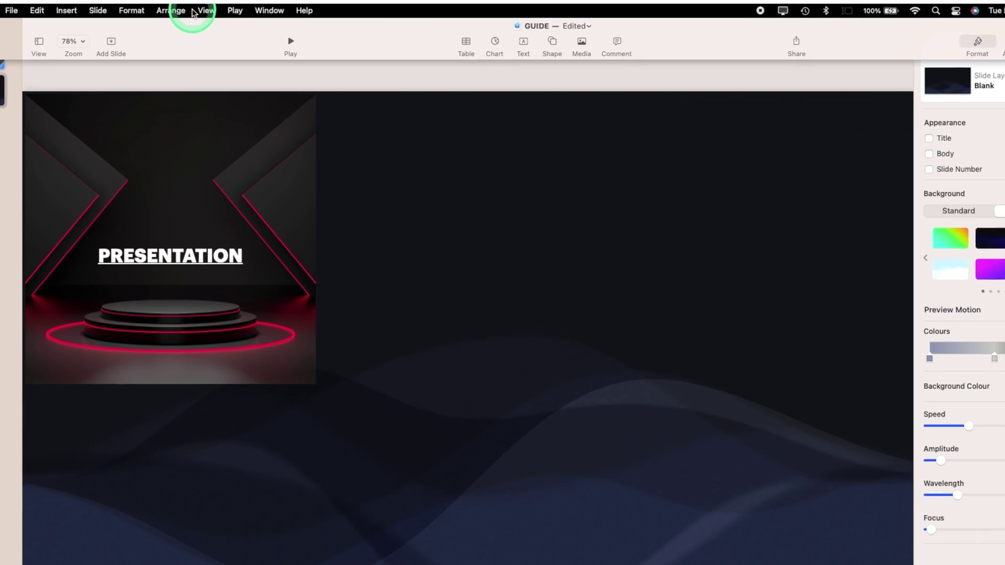
Step: Hide the inspector sidebar to give the slide more room
{"action": "left_click", "coordinate": [244, 6]}
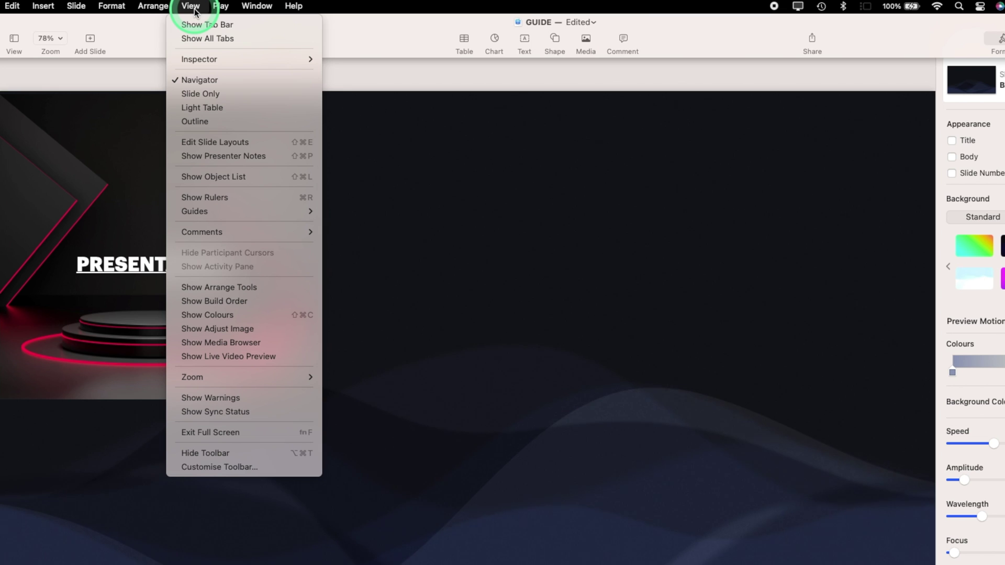
{"action": "mouse_move", "coordinate": [311, 59]}
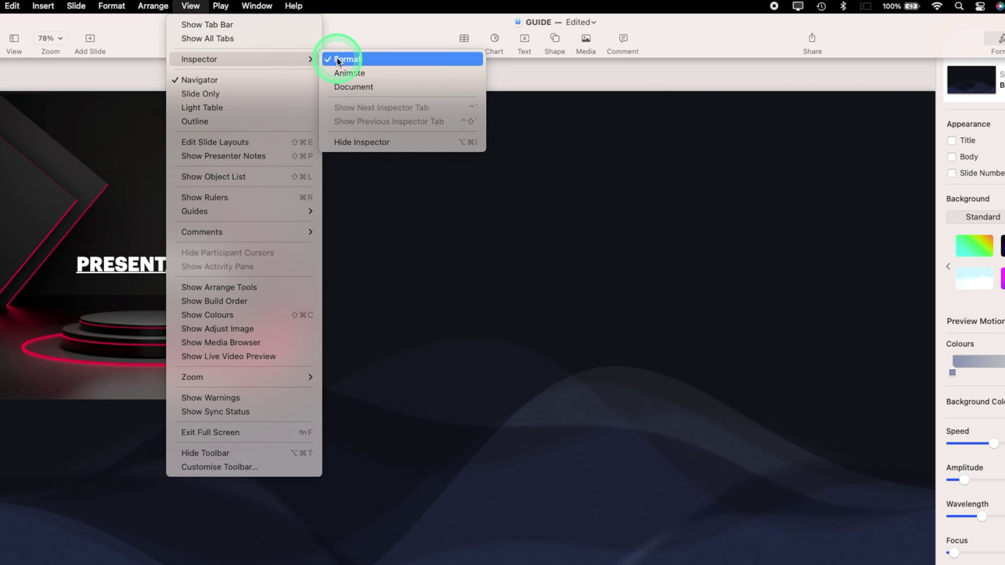
{"action": "left_click", "coordinate": [382, 140]}
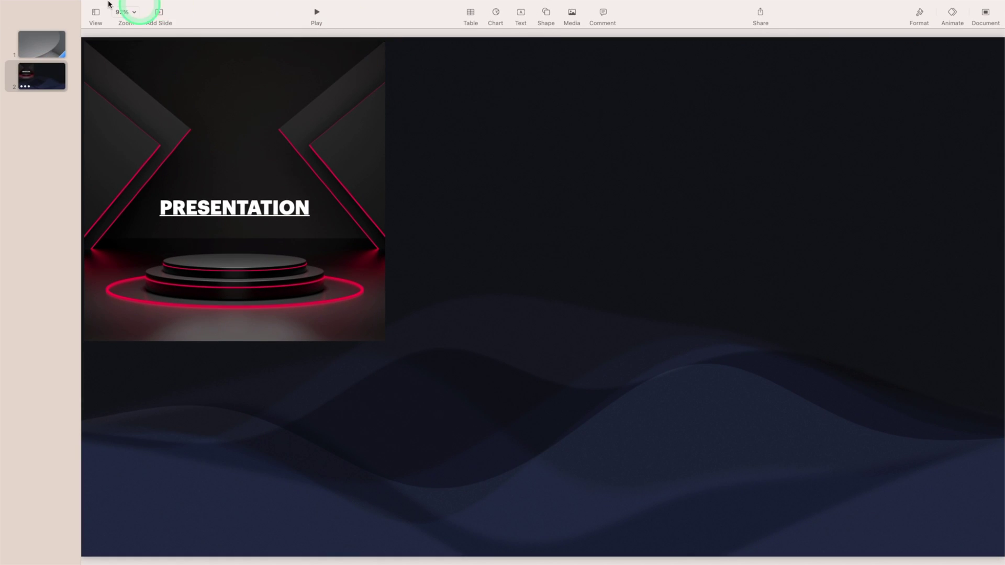
Step: Examine the zoom levels and the available options for adding tables, charts, text, shapes, media and comments to the slide
{"action": "left_click", "coordinate": [126, 33]}
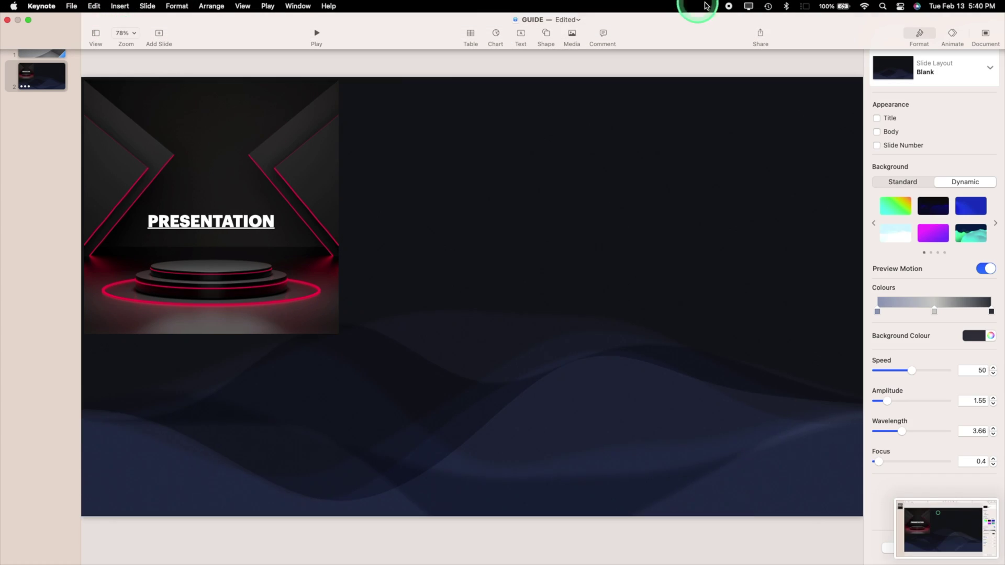
{"action": "left_click", "coordinate": [468, 34]}
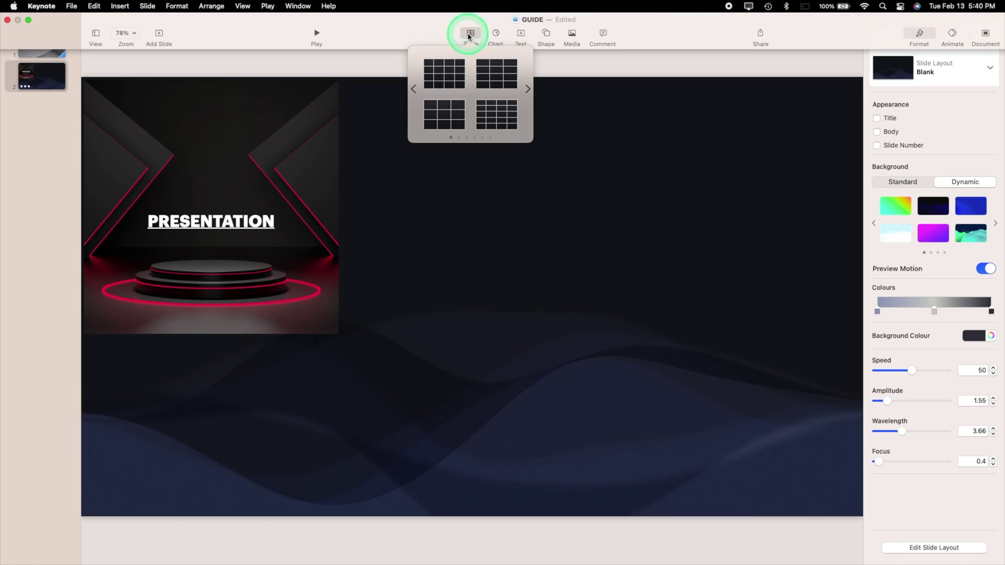
{"action": "left_click", "coordinate": [496, 35]}
{"action": "left_click", "coordinate": [521, 34]}
{"action": "left_click", "coordinate": [546, 34]}
{"action": "left_click", "coordinate": [571, 34]}
{"action": "left_click", "coordinate": [595, 34]}
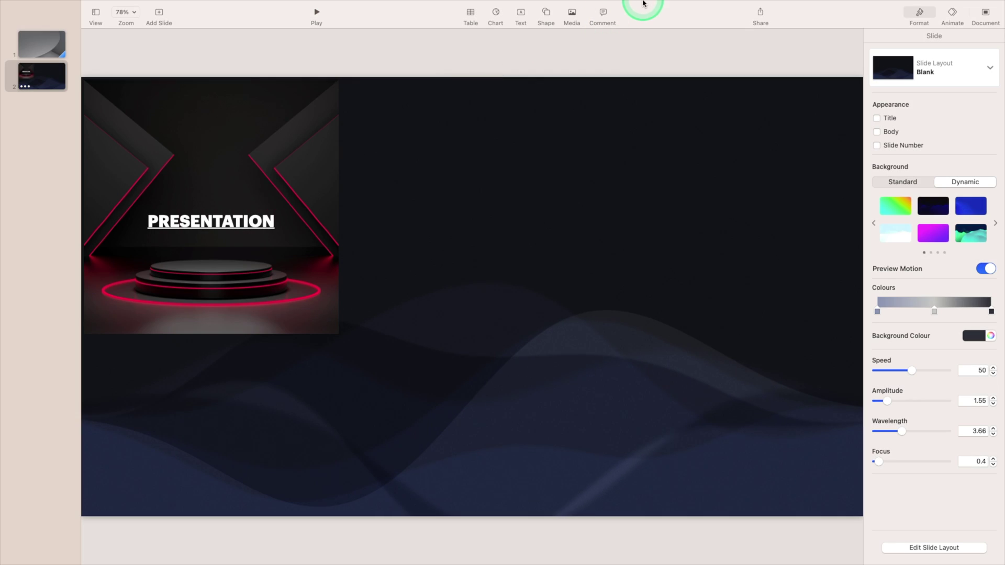
Step: Switch back and forth between slides 1 and 2, finishing on slide 1
{"action": "mouse_move", "coordinate": [644, 3]}
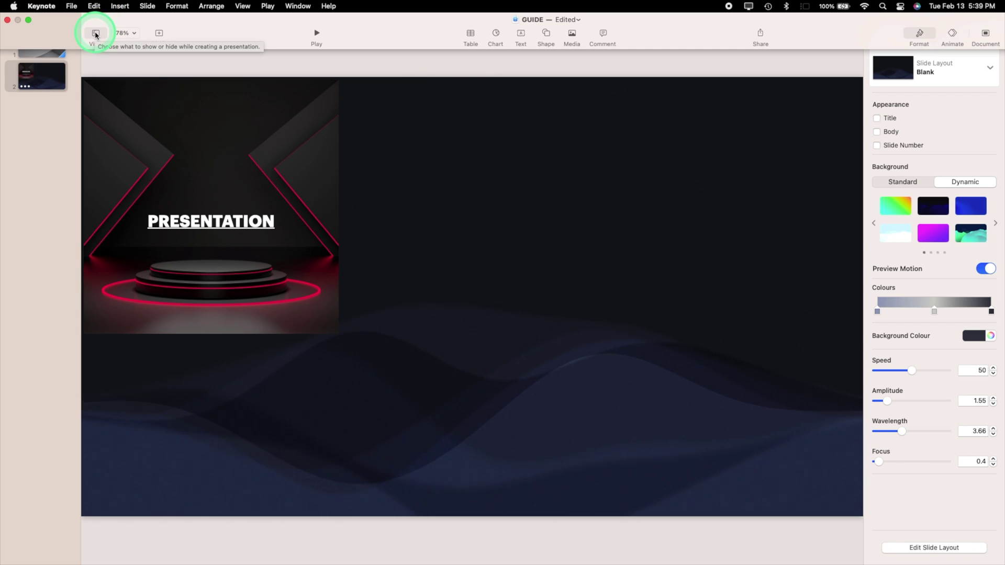
{"action": "key", "text": "Up"}
{"action": "key", "text": "Down"}
{"action": "key", "text": "Up"}
{"action": "key", "text": "Down"}
{"action": "key", "text": "Up"}
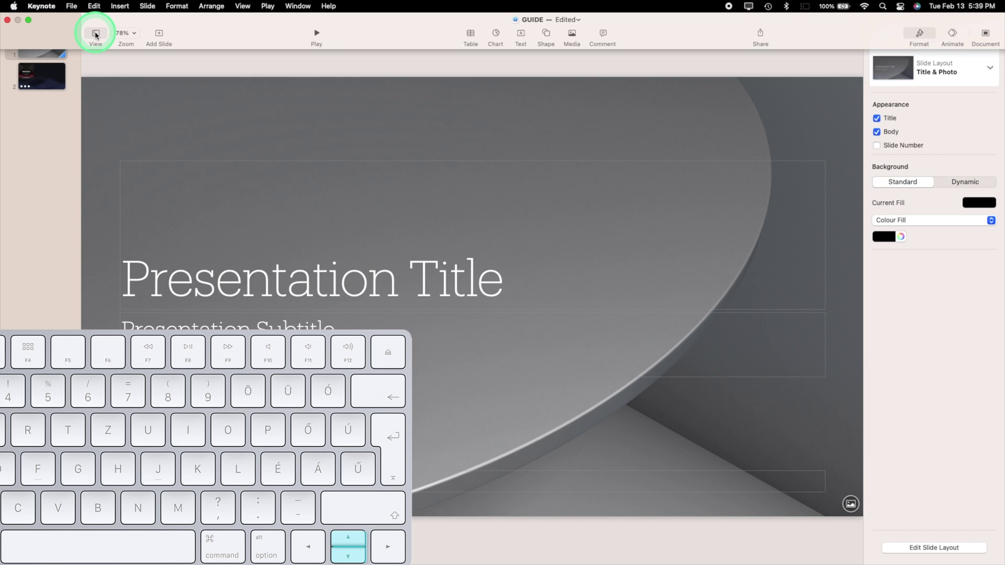
{"action": "key", "text": "Down"}
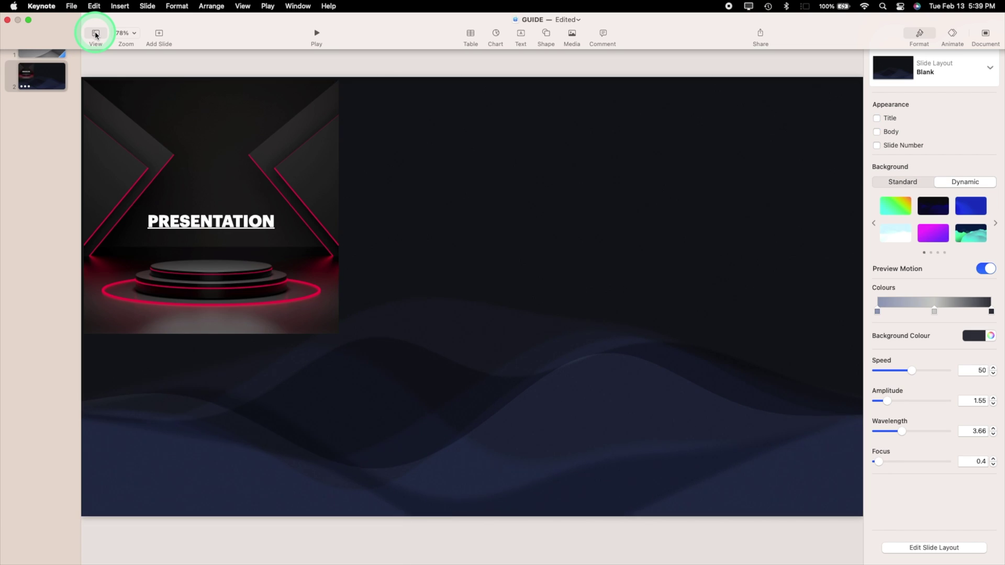
{"action": "key", "text": "Up"}
{"action": "key", "text": "Down"}
{"action": "key", "text": "Up"}
Step: Select the background image on slide 1 and jump to slide 2 by entering its slide number
{"action": "left_click", "coordinate": [472, 98]}
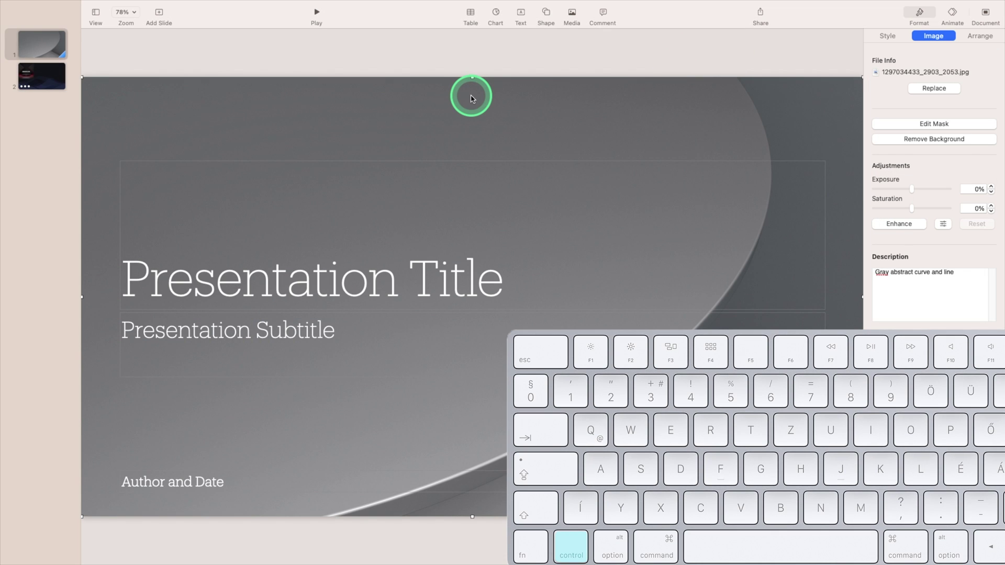
{"action": "key", "text": "ctrl+super+g"}
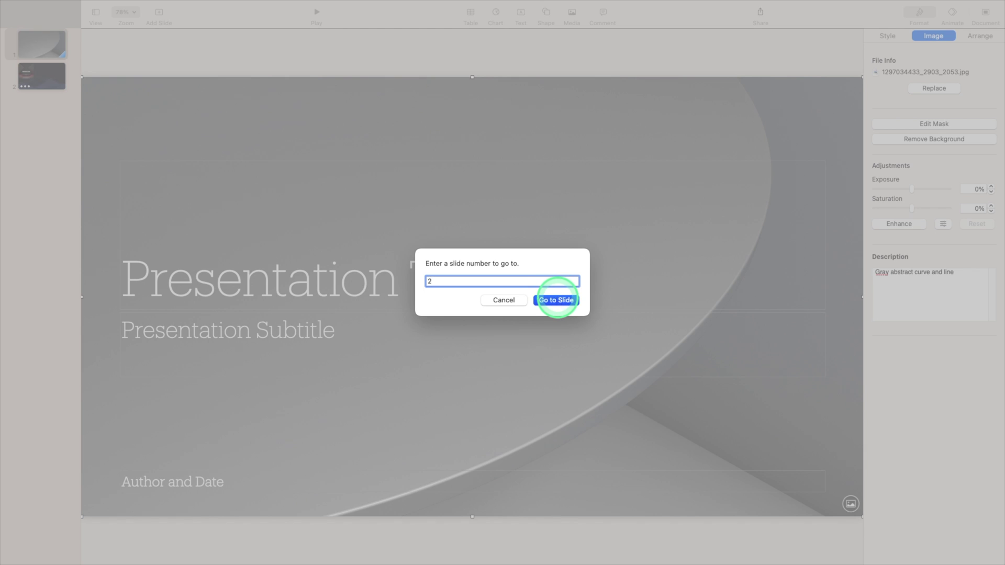
{"action": "left_click", "coordinate": [558, 299]}
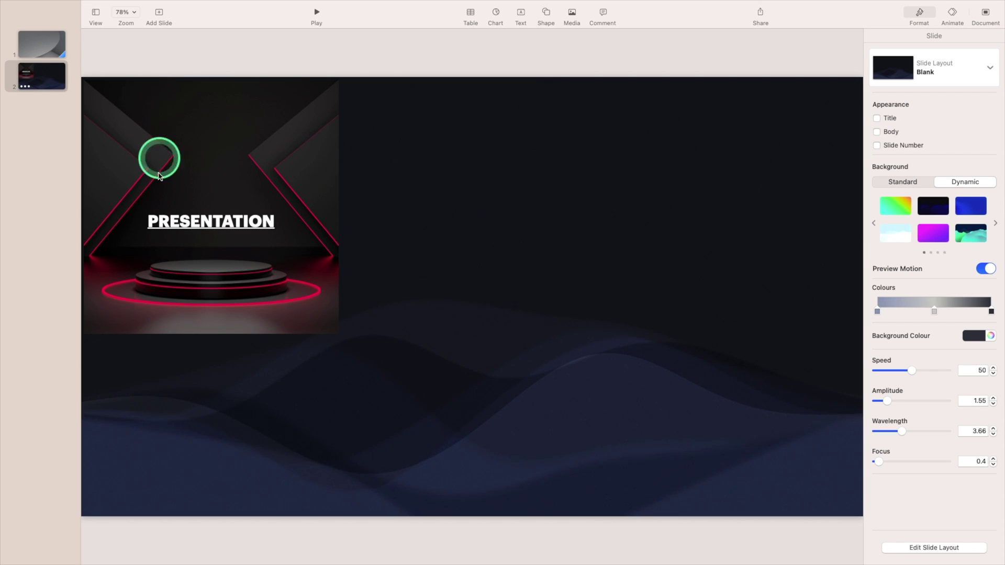